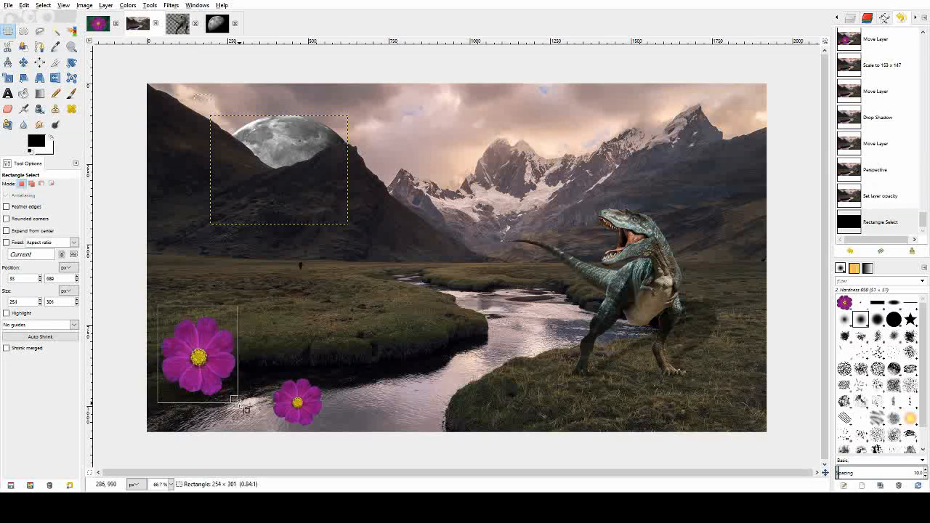
left_click(293, 363)
left_click_drag(264, 372, 332, 435)
left_click(405, 373)
left_click_drag(485, 183, 706, 407)
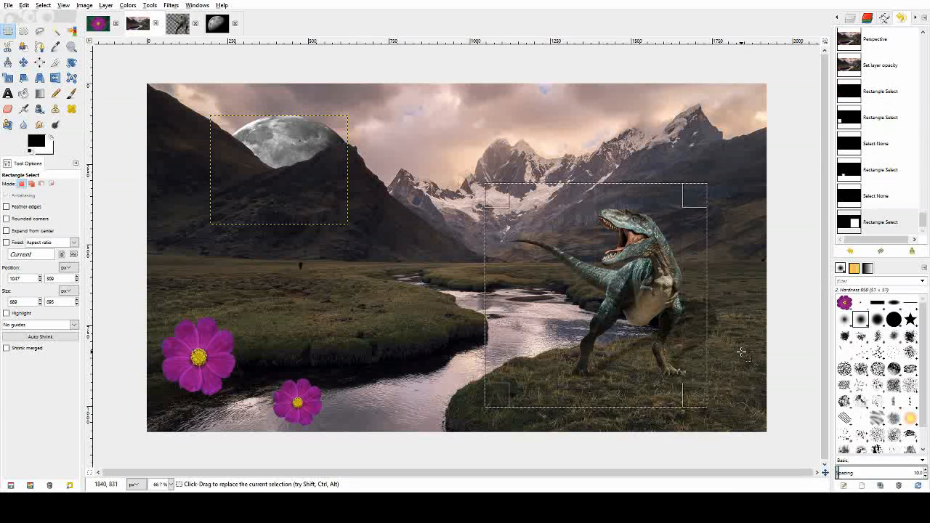
left_click(741, 352)
left_click_drag(718, 290, 589, 378)
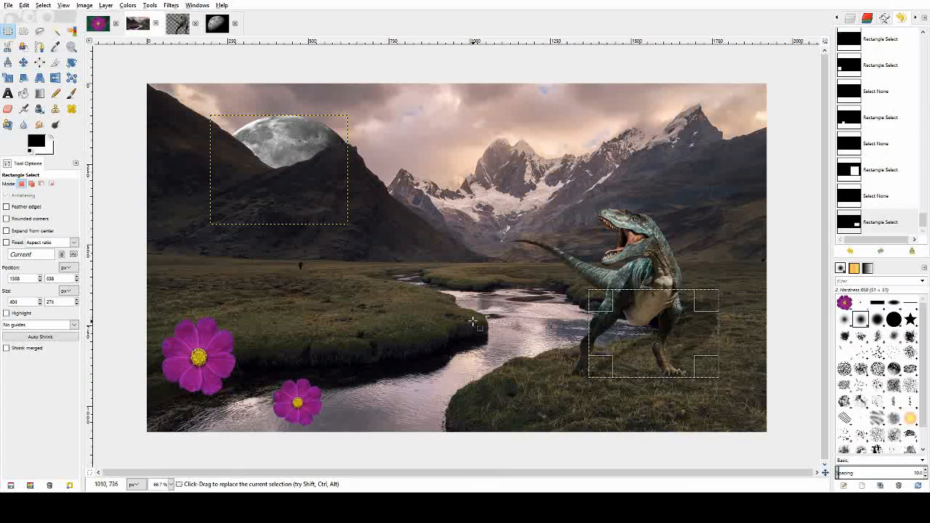
left_click(471, 322)
- Revert the landscape image to its base state in the undo history and show its layers
left_click_drag(922, 229, 922, 44)
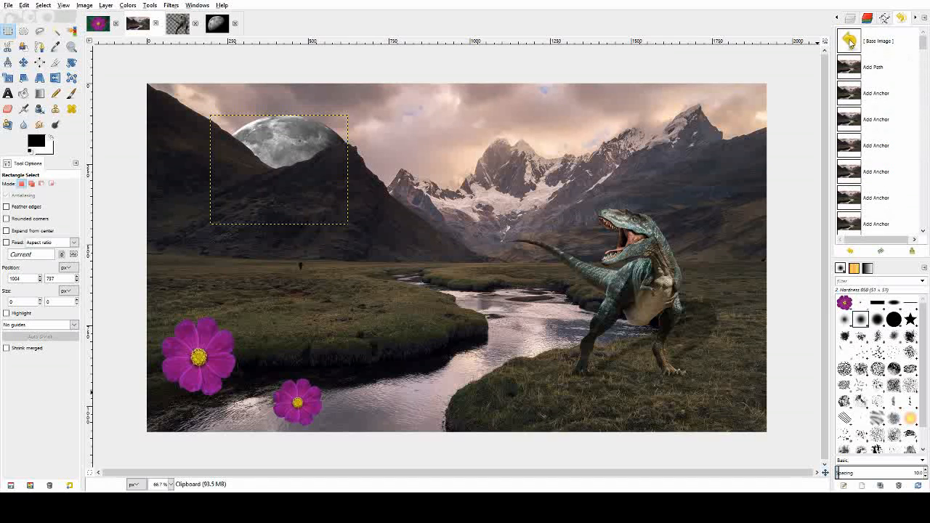
left_click(851, 44)
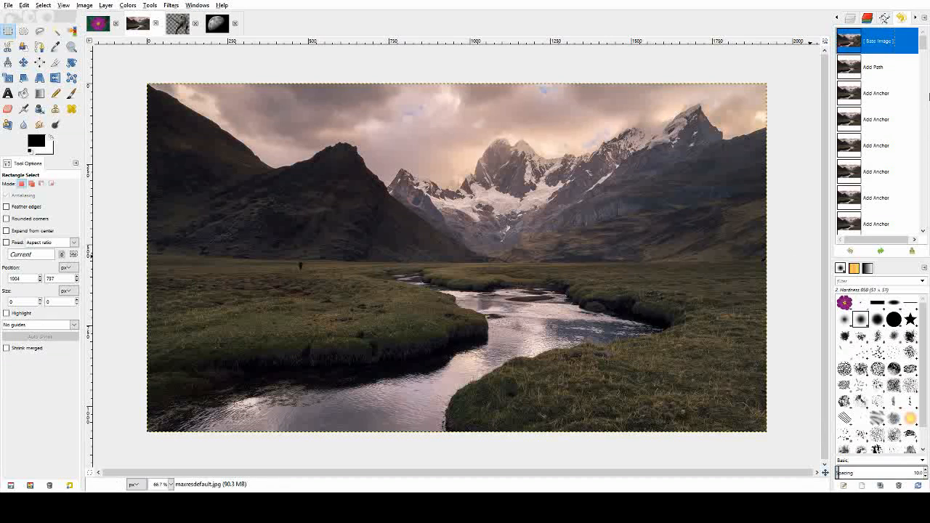
left_click(850, 19)
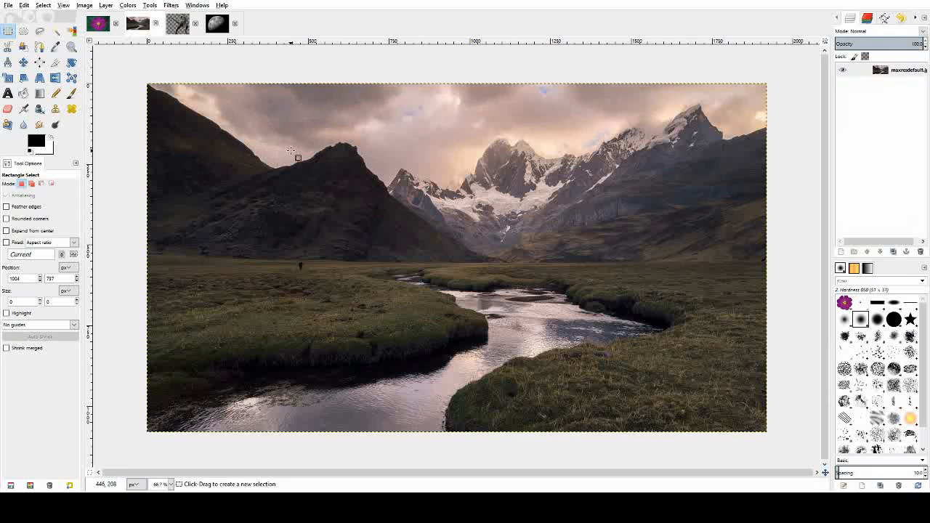
- Try selecting the sky with a rectangle and with Fuzzy Select, raising the threshold to 153
left_click_drag(177, 87, 377, 168)
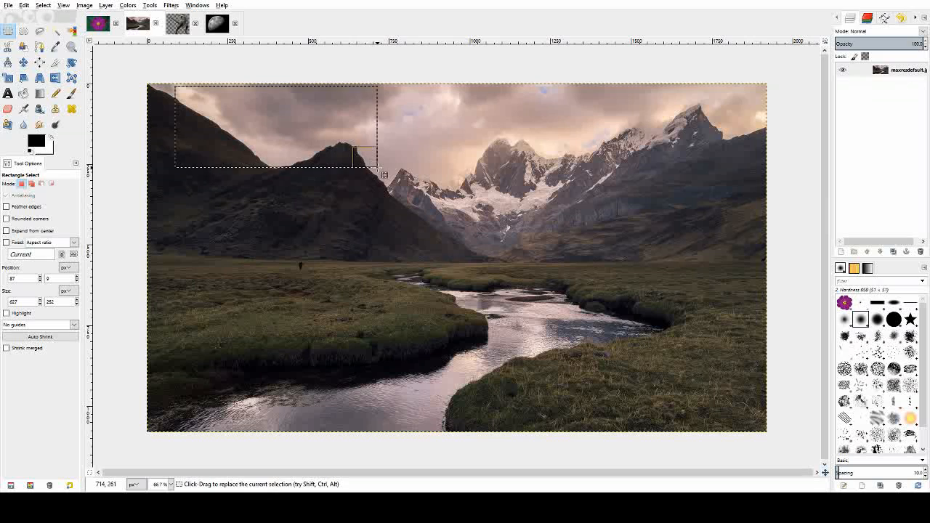
left_click(322, 262)
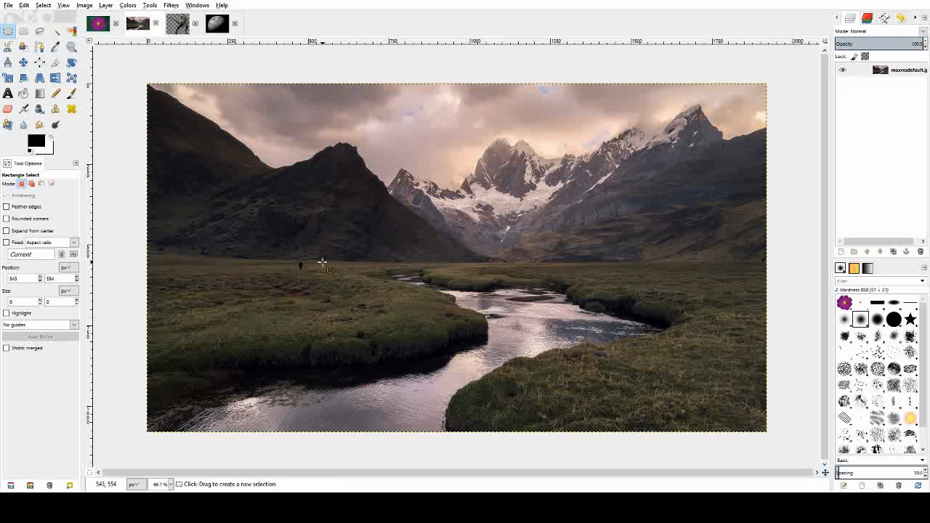
left_click(56, 32)
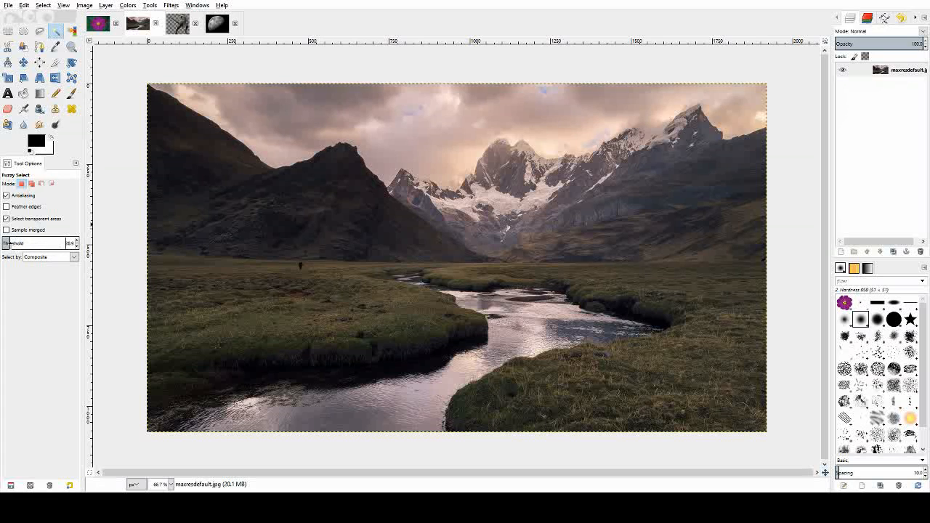
left_click(258, 122)
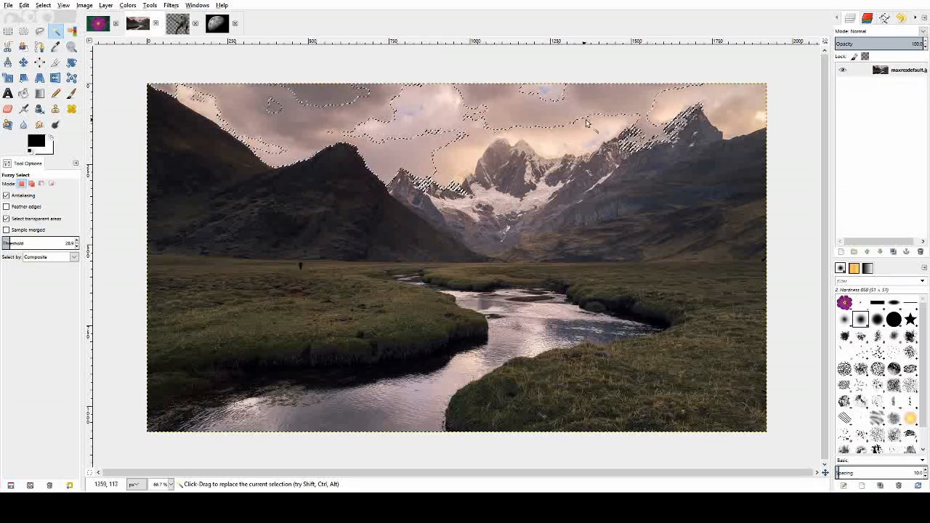
left_click(45, 243)
left_click(247, 111)
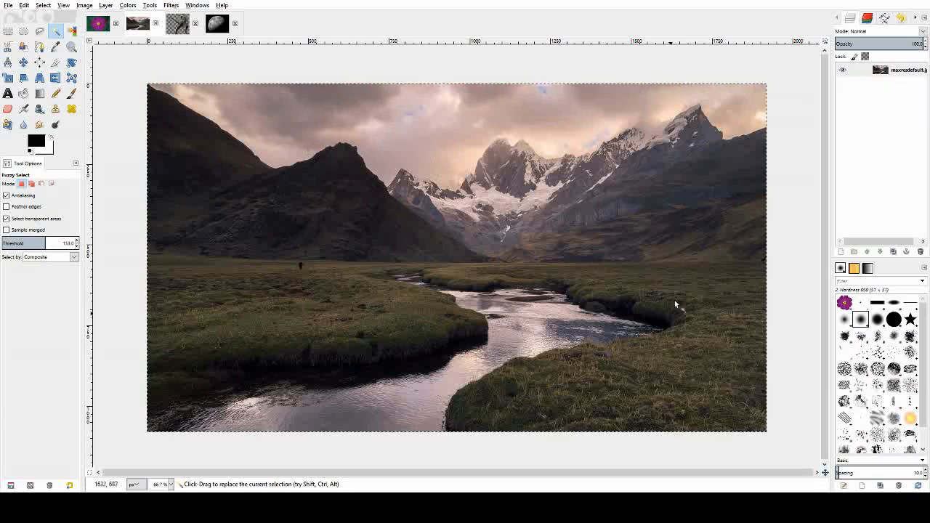
- Set the Fuzzy Select threshold to about 50.8 and test it on different parts of the cloudy sky
left_click_drag(37, 247, 17, 242)
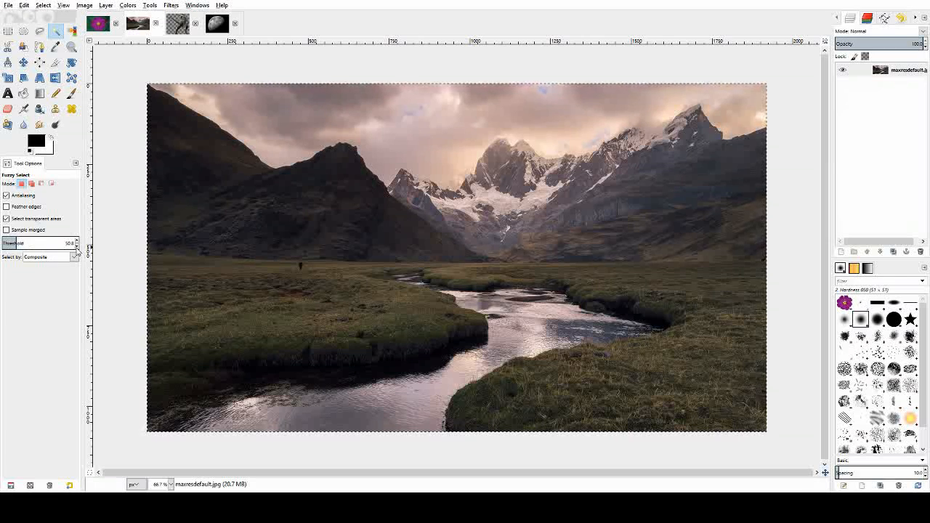
left_click(291, 125)
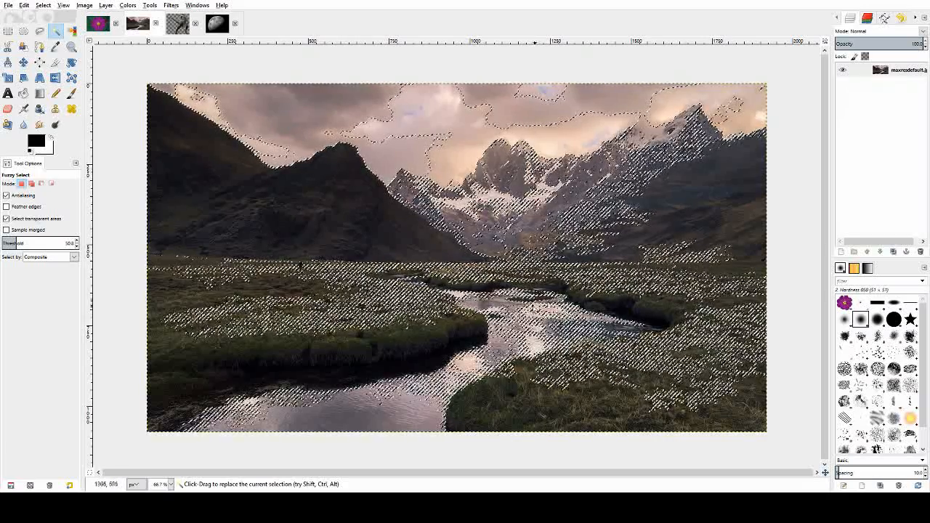
left_click(203, 107)
left_click_drag(204, 107, 204, 119)
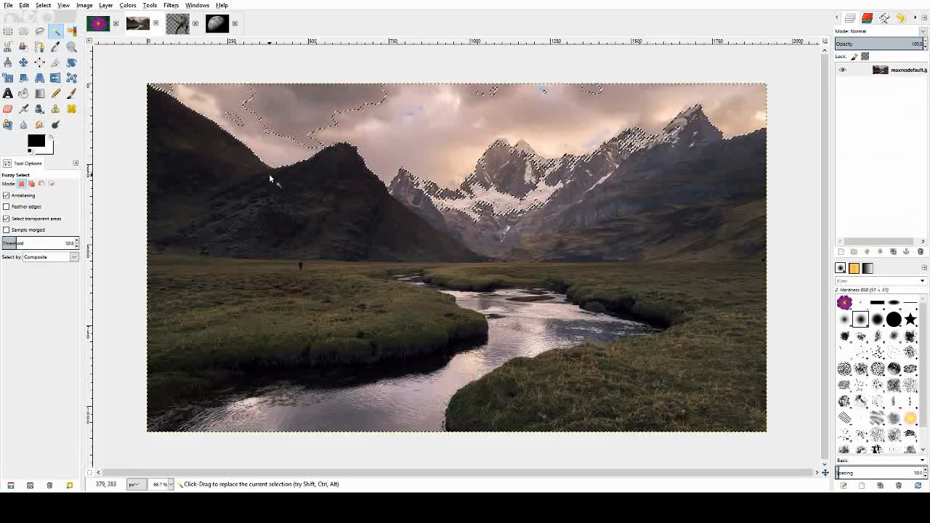
- Try adding more sky to the fuzzy selection and subtracting the meadow and river areas from it
key("shift")
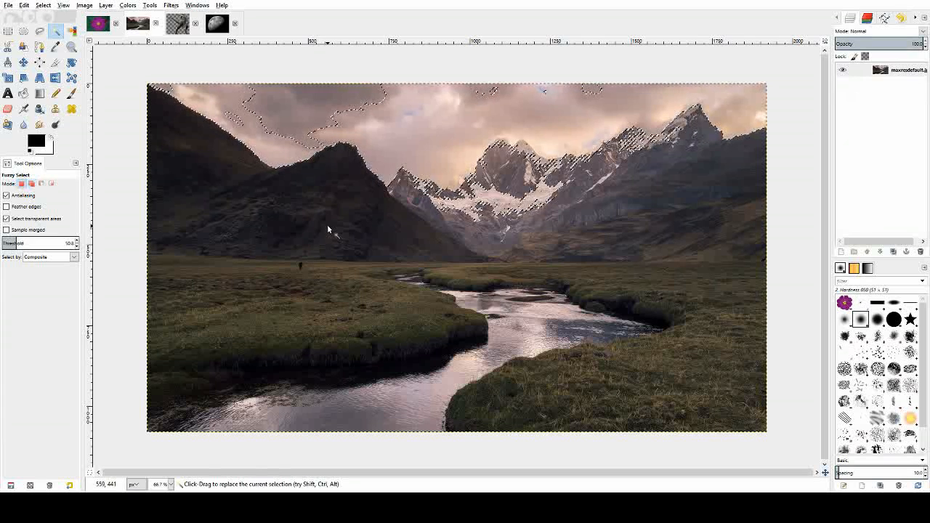
key("ctrl")
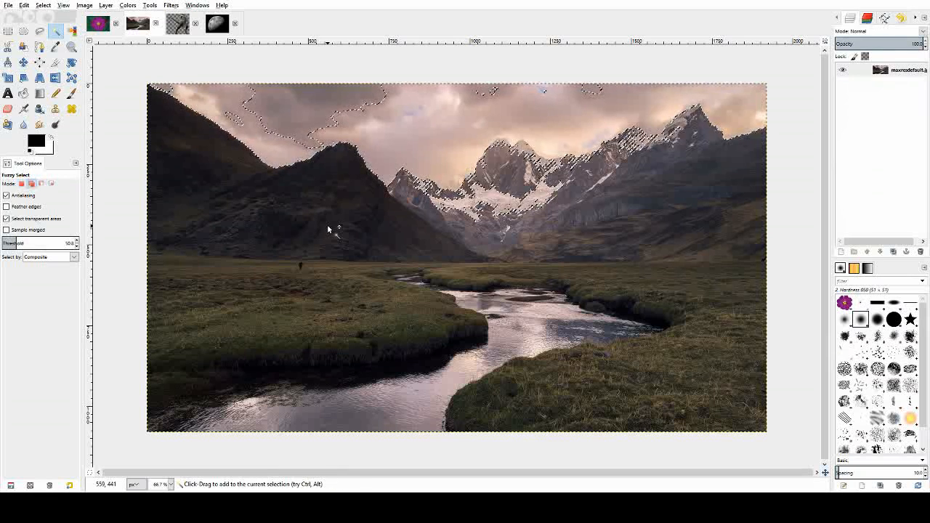
left_click(288, 131)
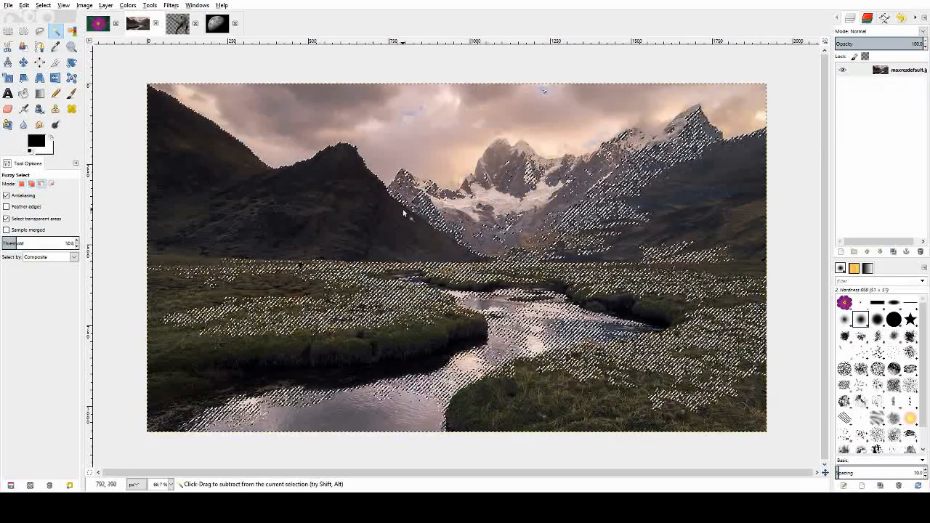
left_click(392, 297, "ctrl")
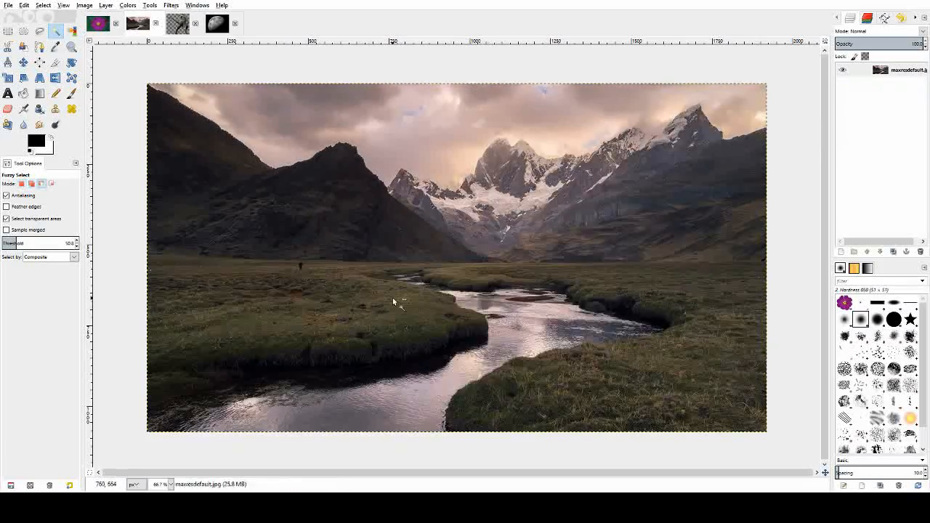
left_click(504, 309, "ctrl")
- Fuzzy-select the sky and subtract everything beyond the dark mountain's slope, including the snowy peaks, with a Free Select polygon
left_click_drag(193, 94, 220, 110)
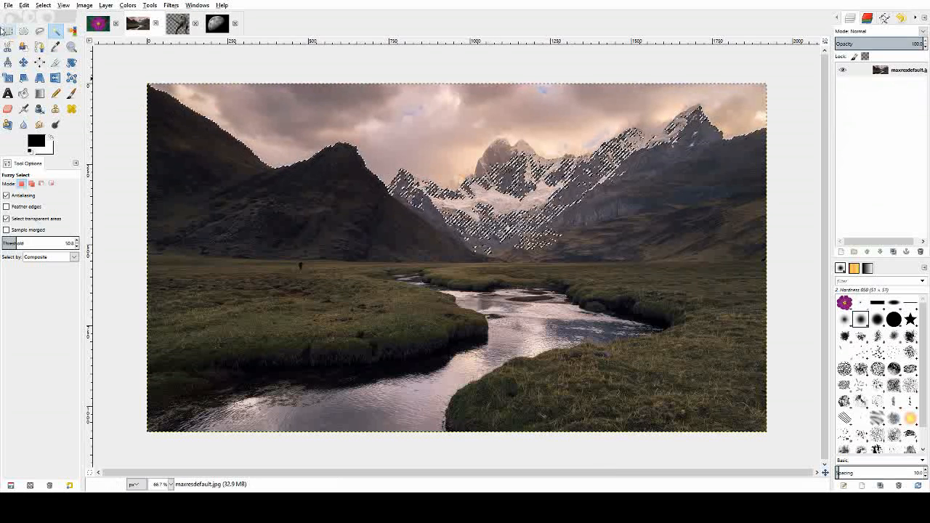
left_click(40, 31)
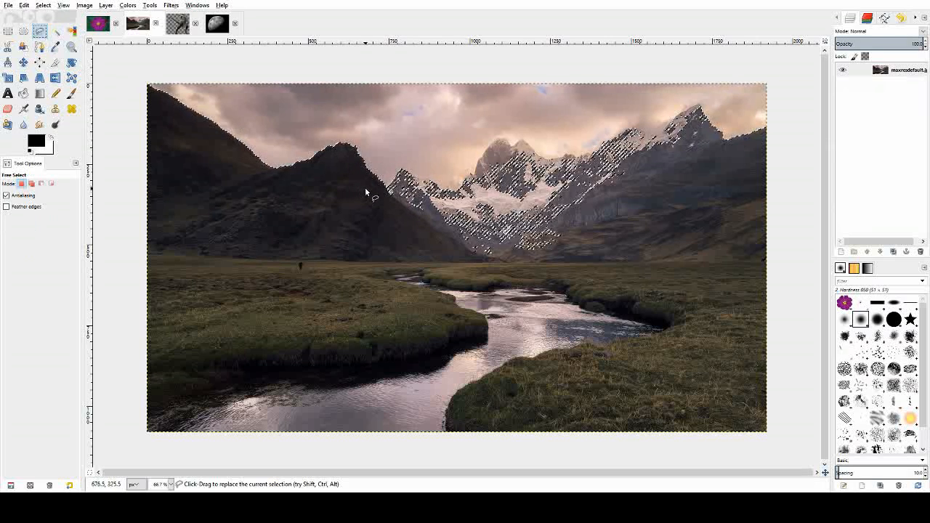
left_click(386, 186, "ctrl")
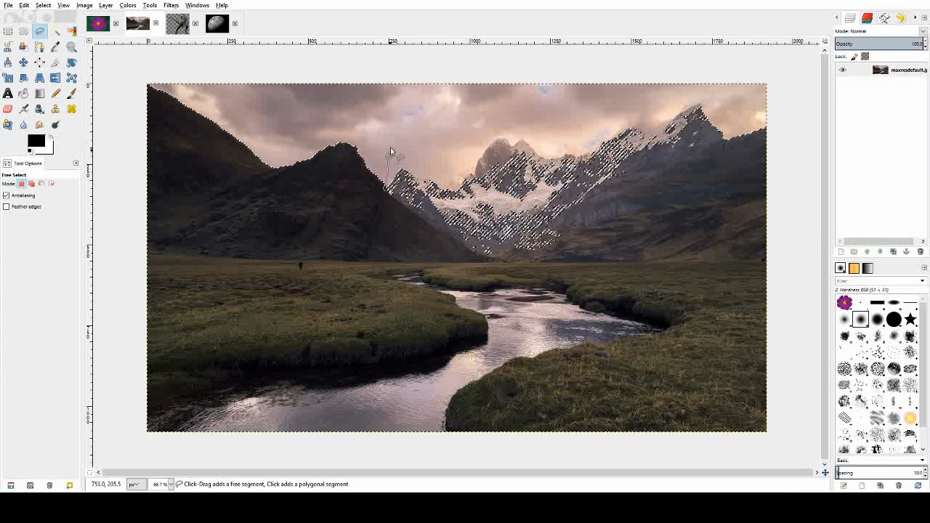
left_click(411, 82)
left_click(773, 79)
left_click(742, 275)
left_click(394, 255)
left_click(387, 189)
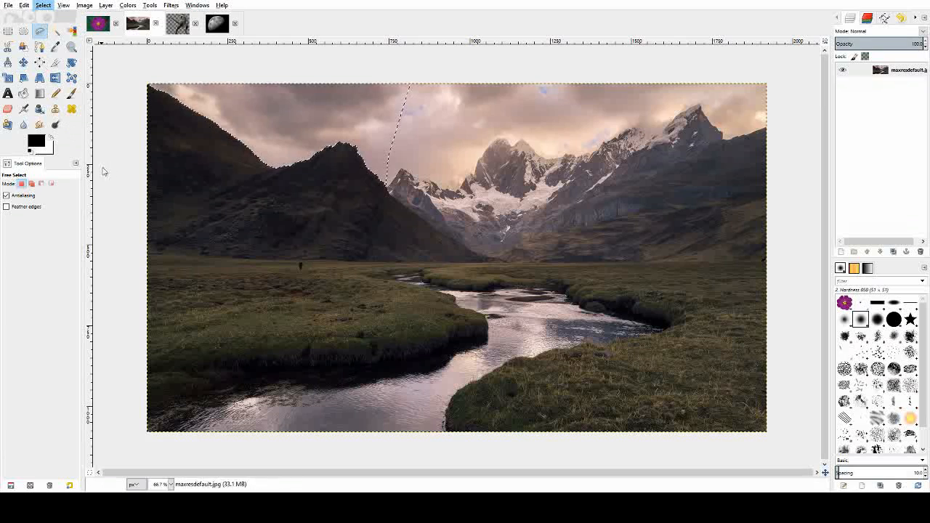
- Invert the selection to cover everything except the sky above the dark mountains, and copy it
left_click(24, 5)
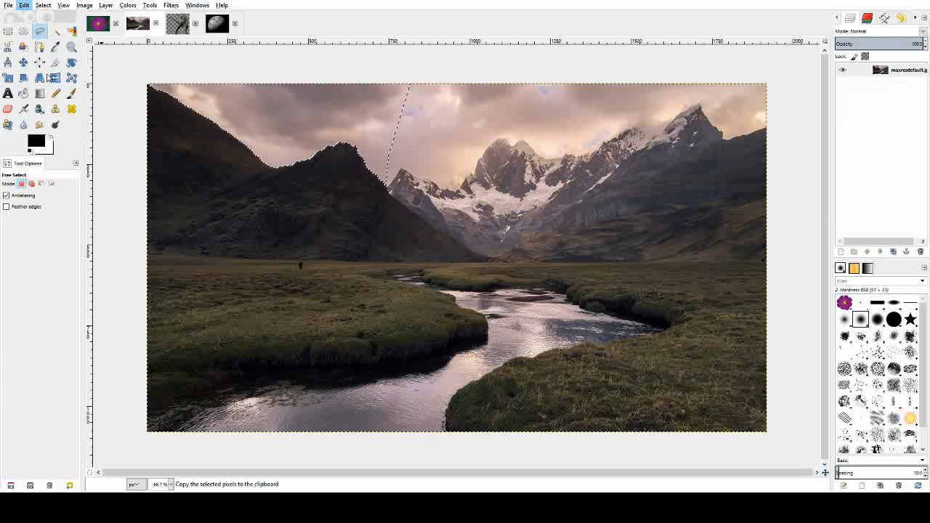
mouse_move(44, 6)
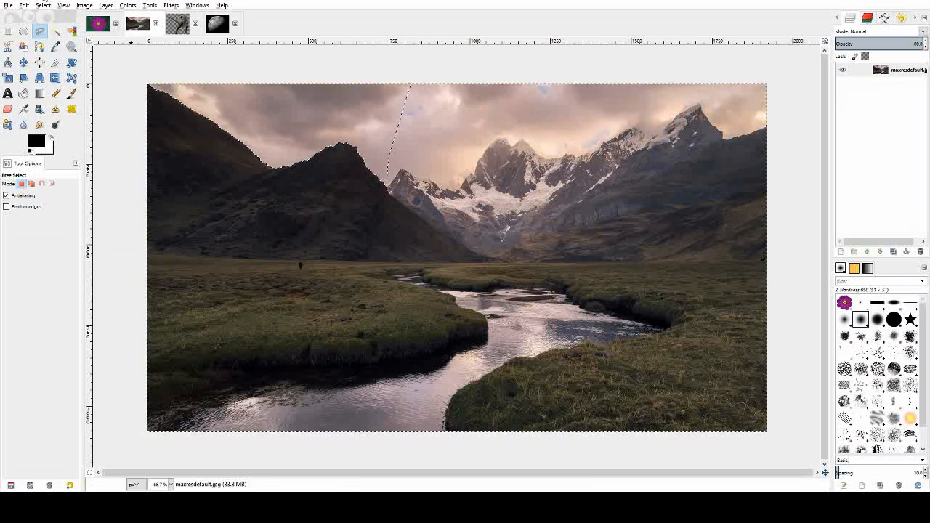
left_click(26, 5)
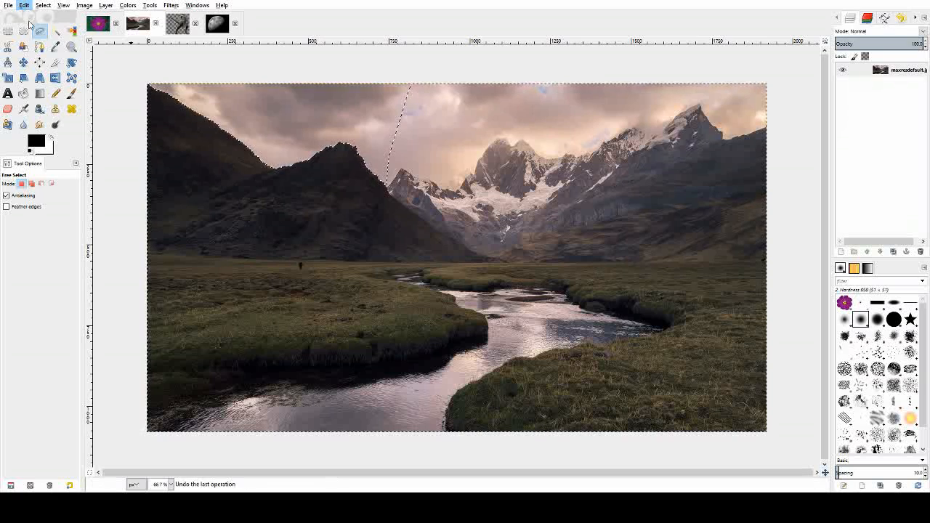
left_click(43, 78)
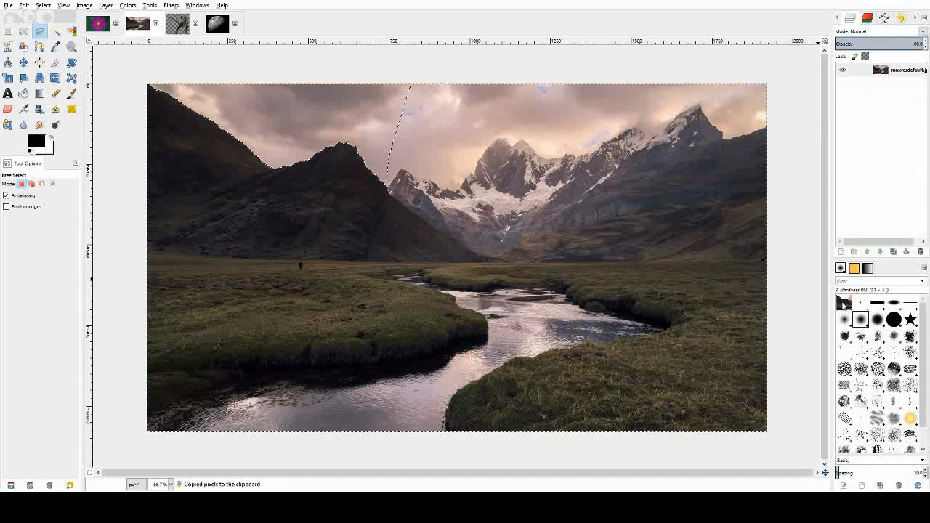
- Paste the copied landscape in place as a new layer and clear the selection
left_click(22, 6)
mouse_move(10, 6)
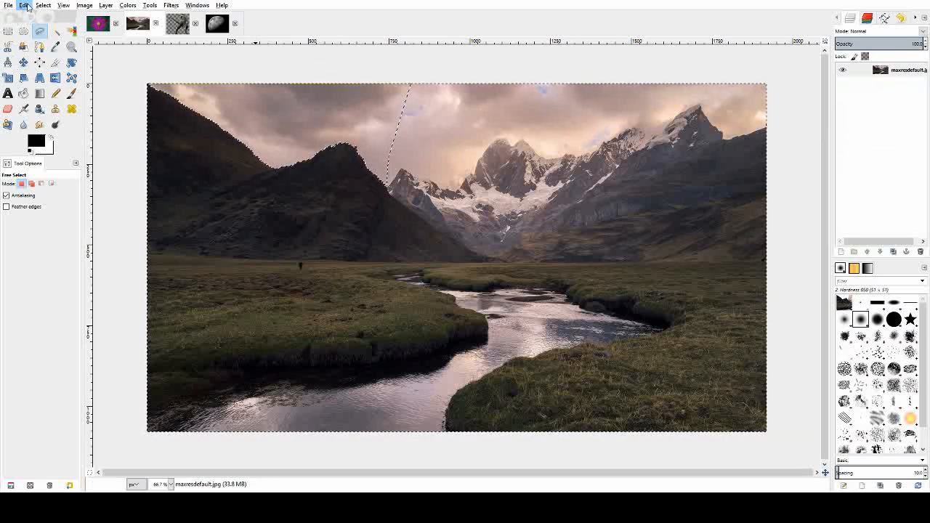
left_click(163, 121)
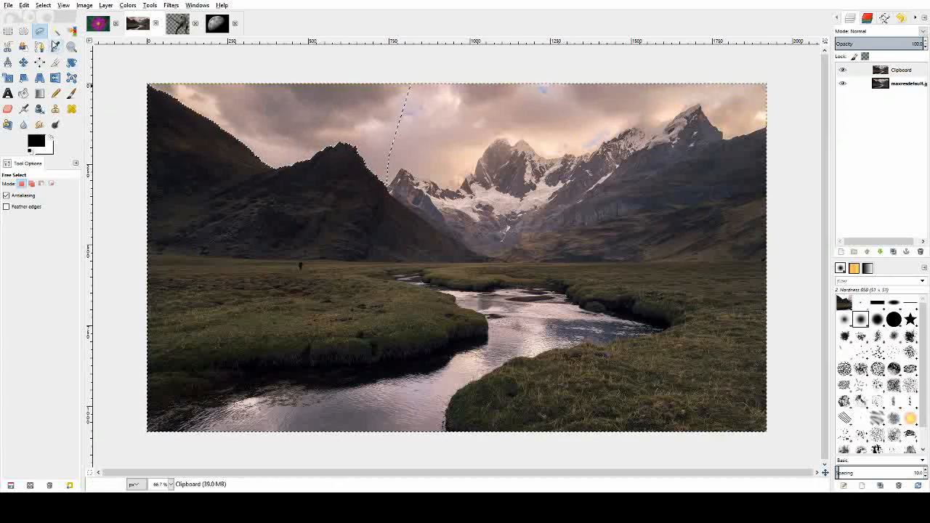
left_click(43, 5)
left_click(60, 31)
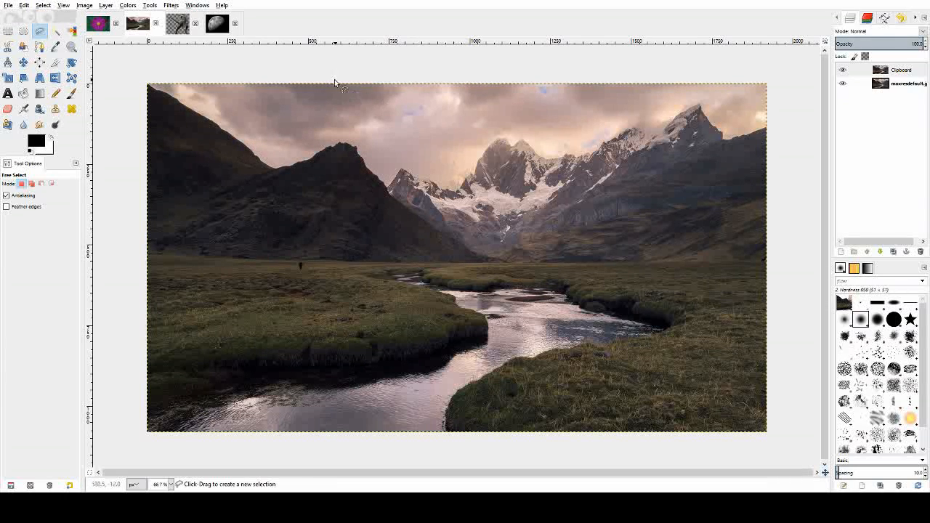
- Switch to the moon.jpg image and select its black background by color
left_click(217, 25)
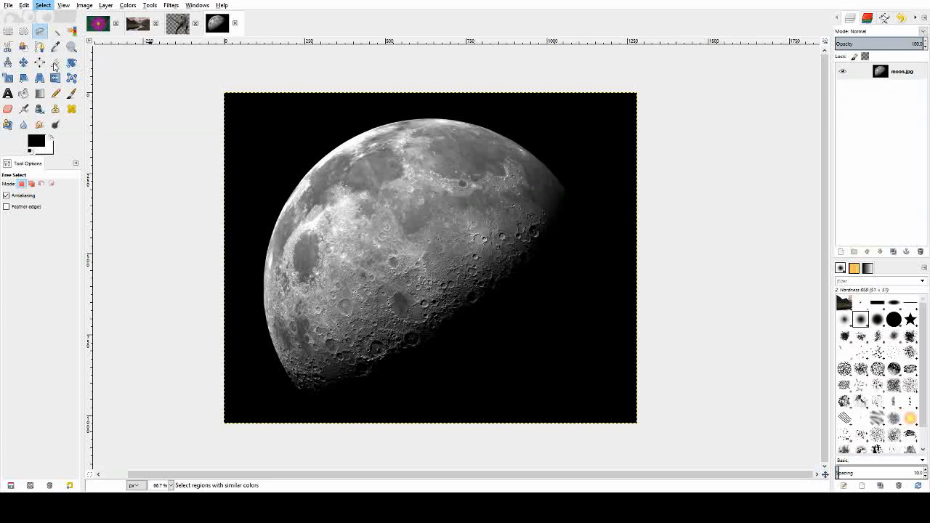
left_click(55, 64)
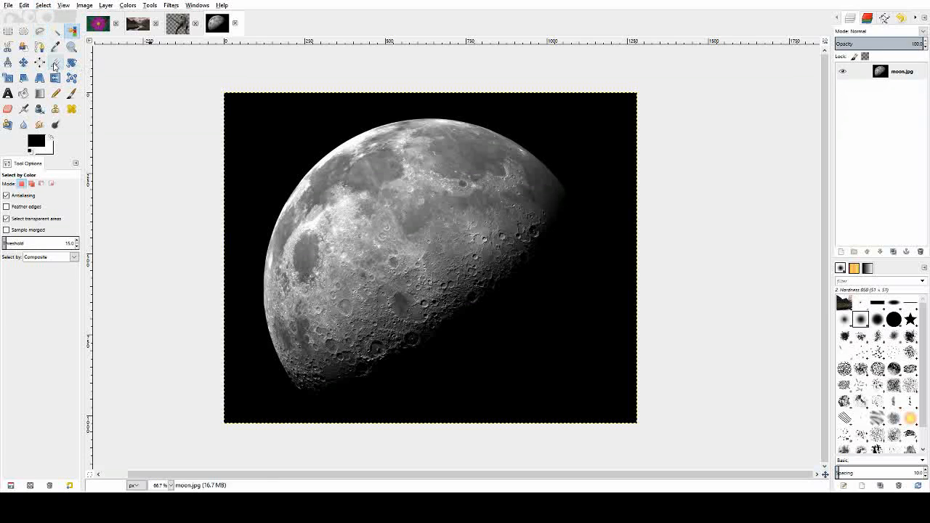
left_click(241, 130)
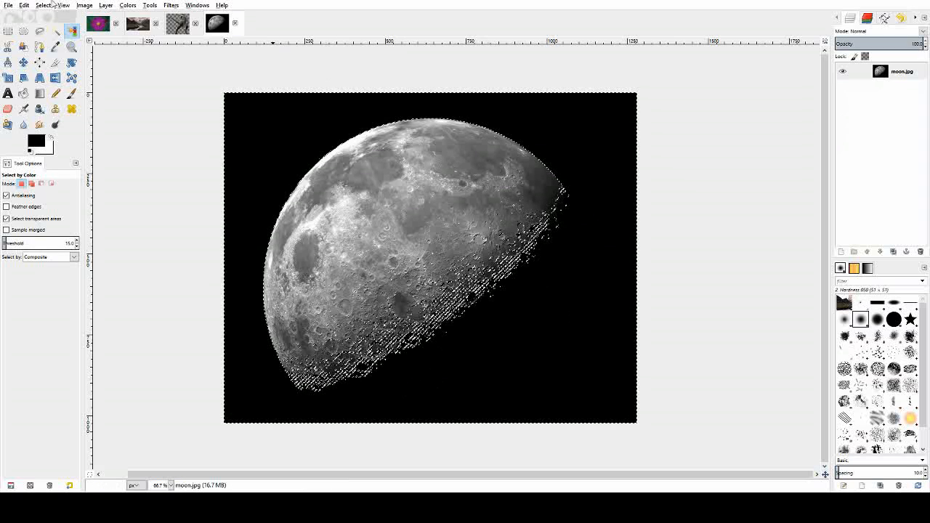
- Invert the selection to isolate the moon and copy it to the clipboard
left_click(41, 6)
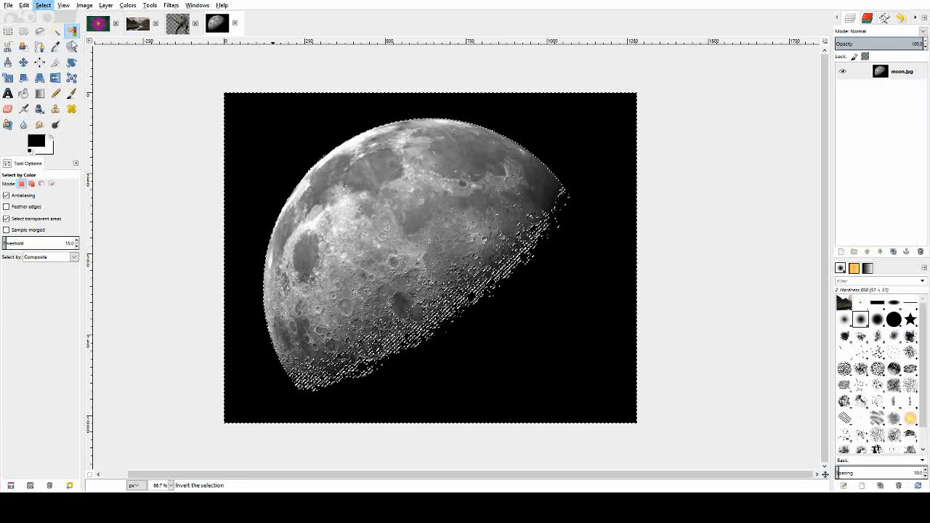
left_click(85, 44)
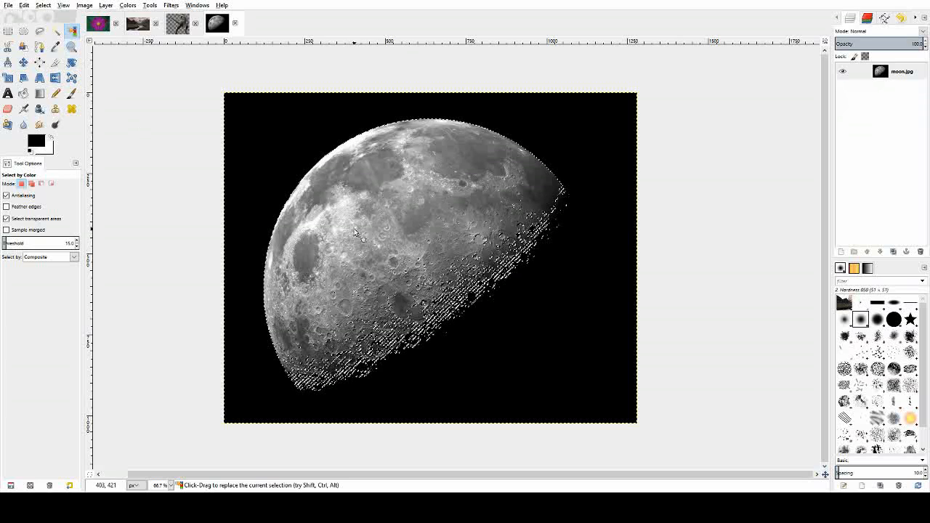
left_click(25, 6)
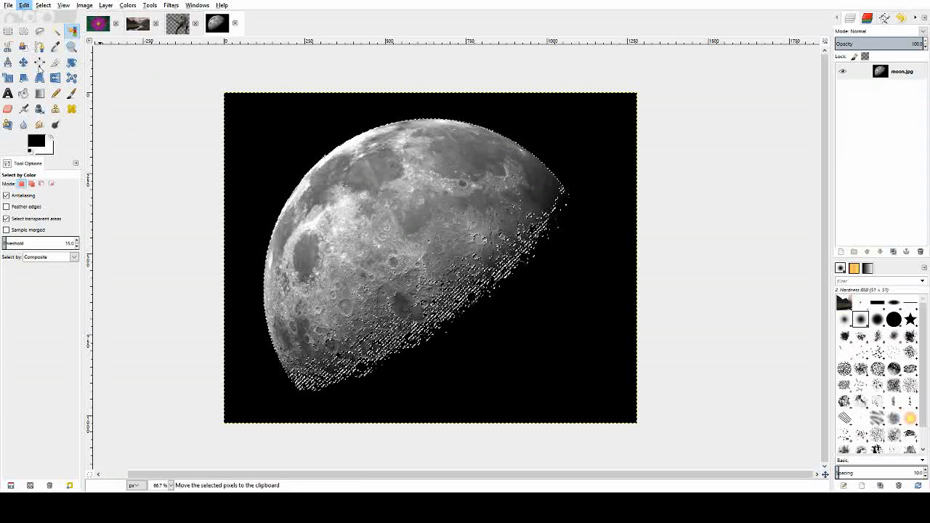
left_click(44, 77)
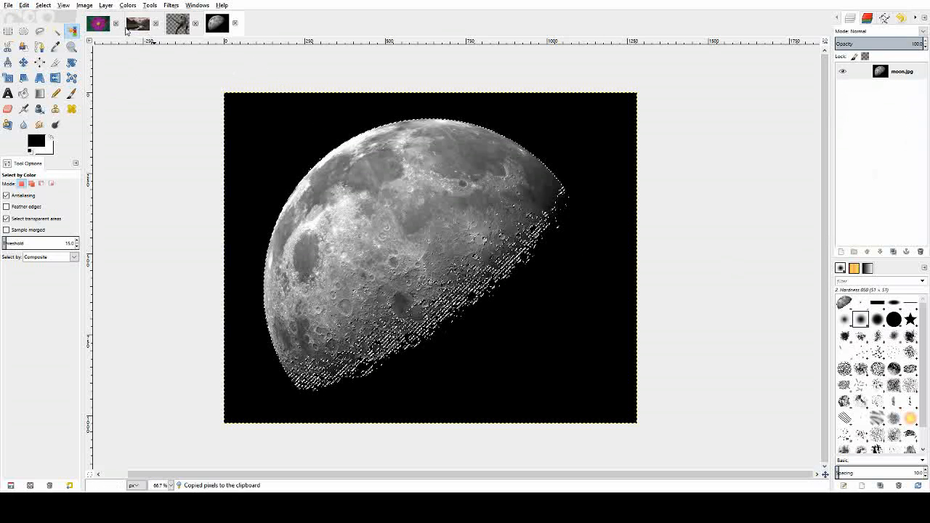
- Switch to the landscape image, paste the moon as a new layer and place it directly beneath the cut-out landscape layer
left_click(132, 26)
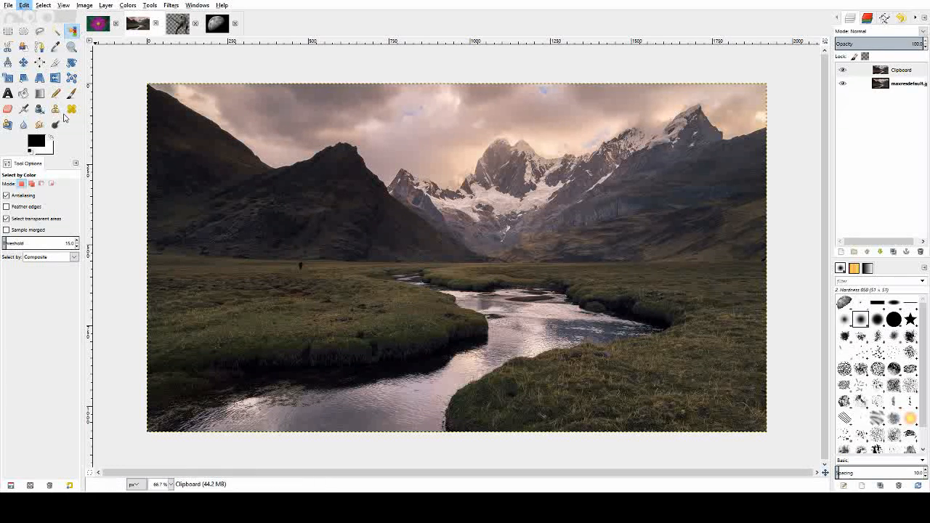
left_click(162, 121)
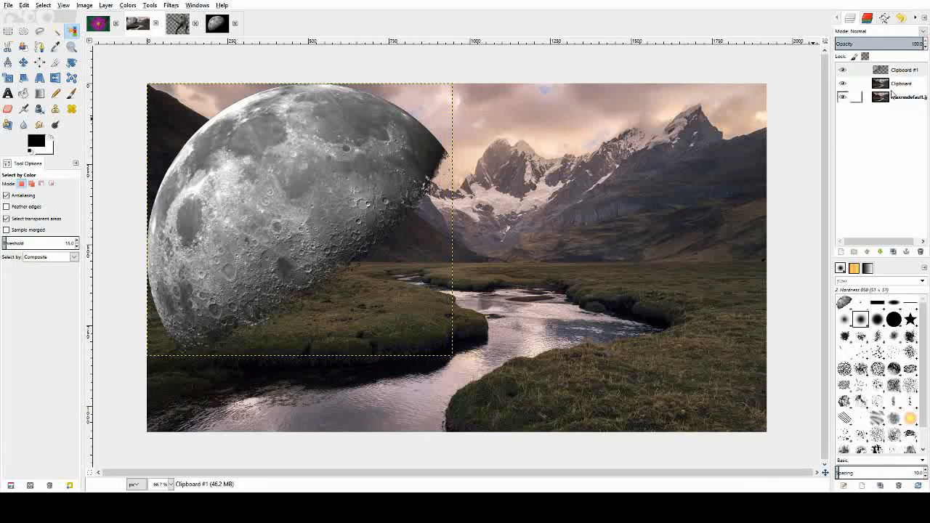
left_click(906, 71)
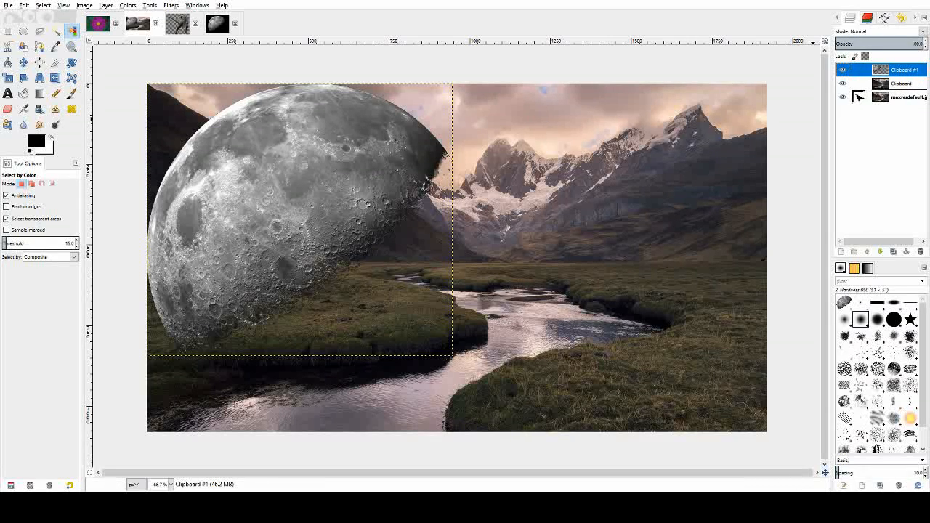
left_click_drag(857, 95, 853, 92)
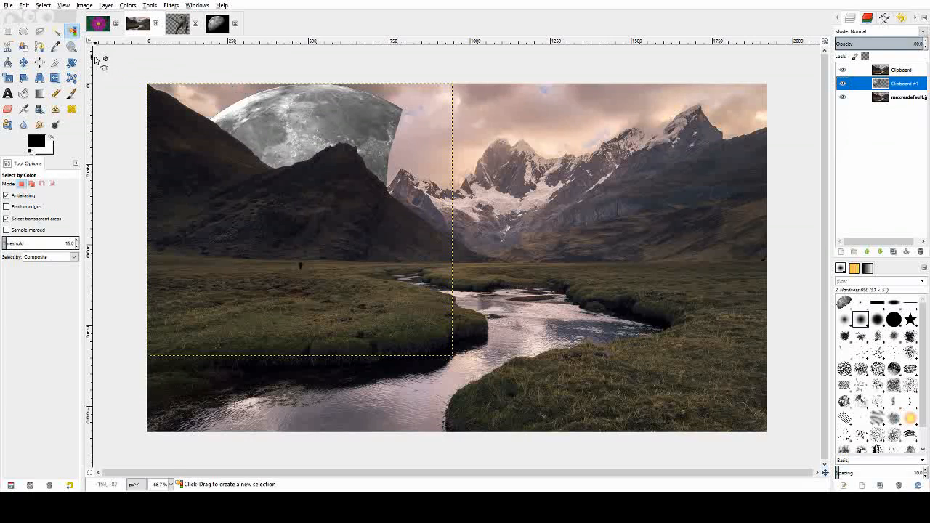
- Scale the moon layer down to a little less than half its size with the Scale tool
left_click(9, 79)
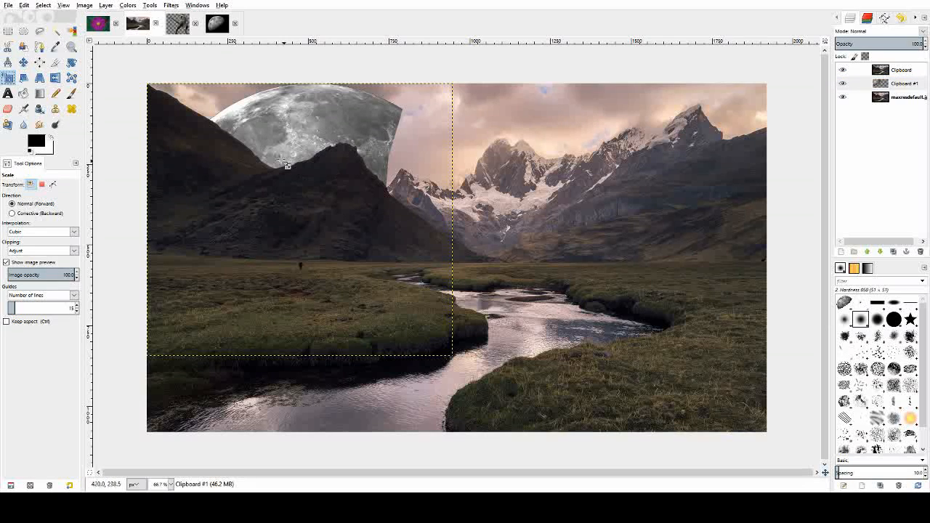
left_click(184, 99)
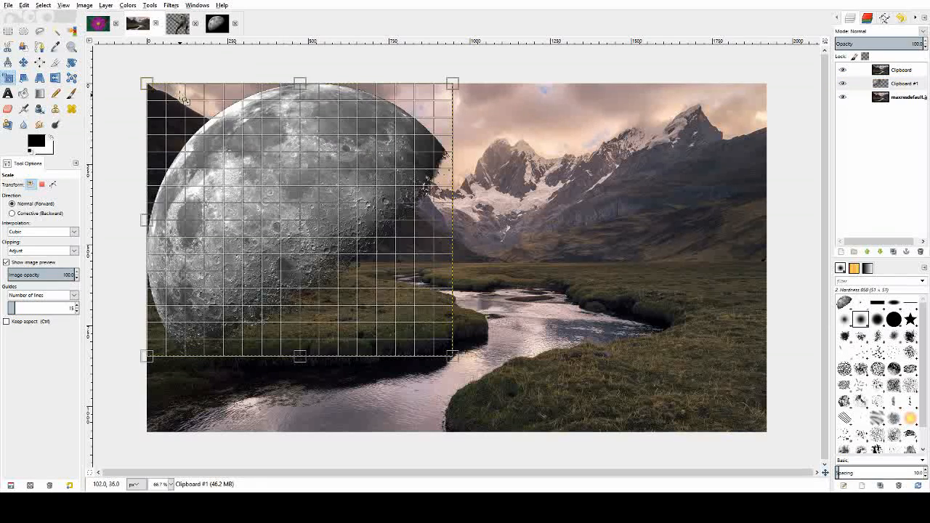
left_click_drag(184, 100, 355, 251)
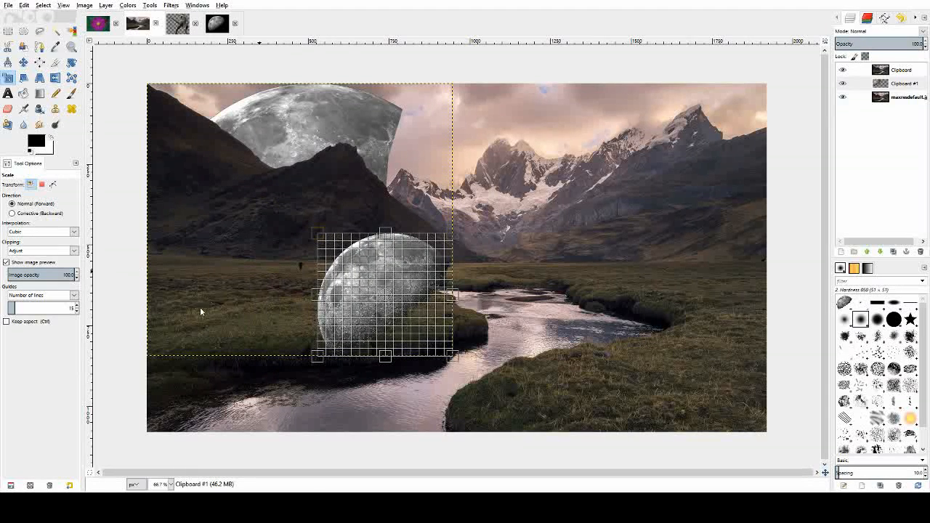
key("Return")
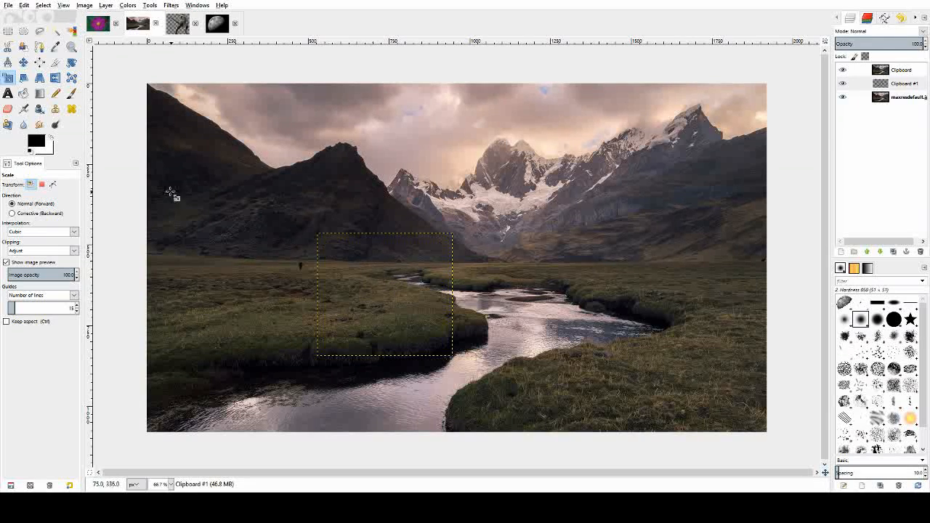
- Move the moon layer up into the sky so it rises from behind the dip between the dark mountains
left_click(23, 62)
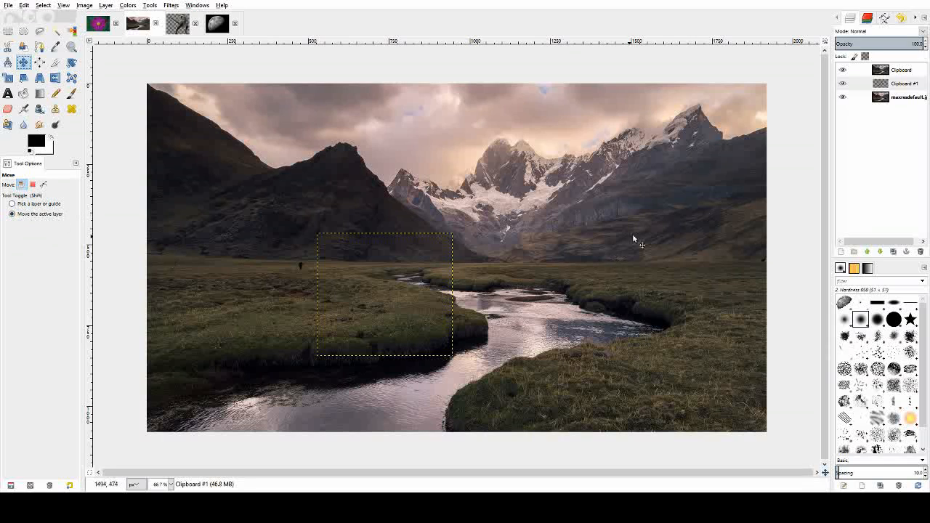
left_click(891, 87)
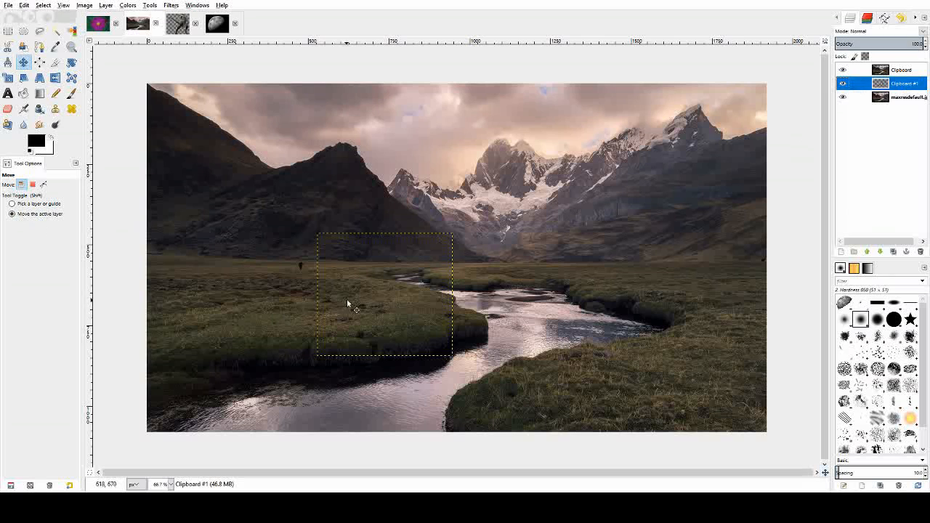
left_click_drag(384, 284, 283, 150)
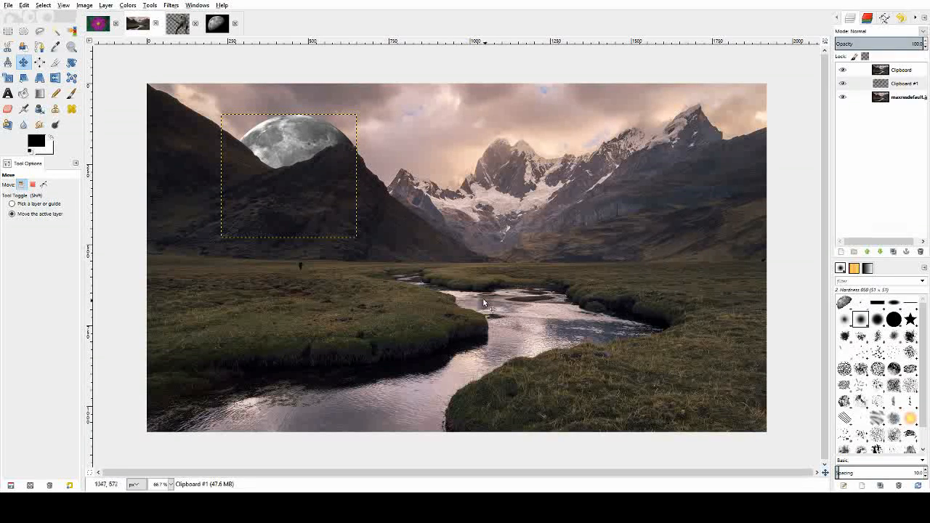
- Switch to the t rex.png image and fuzzy-select its transparent background, adding the separate areas under the tail and between the legs
left_click(174, 29)
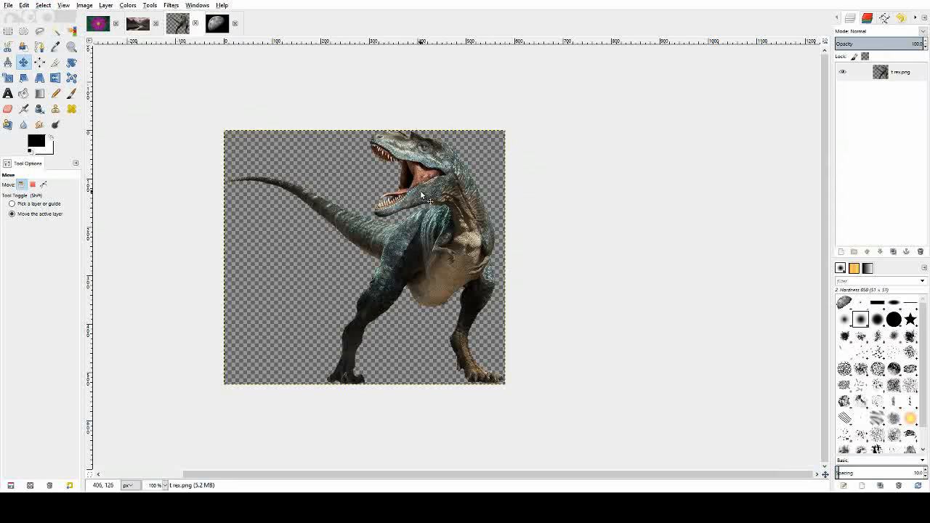
left_click(55, 32)
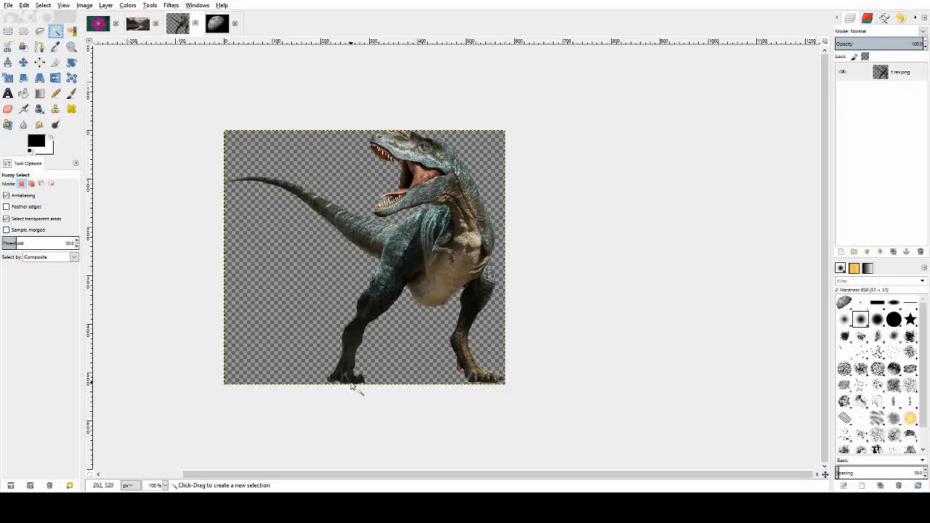
left_click(274, 145)
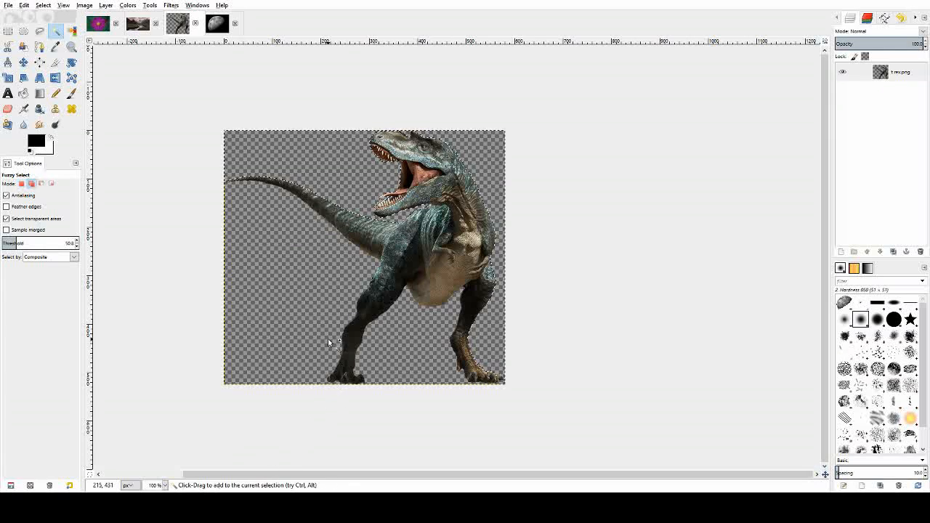
left_click(284, 304, "shift")
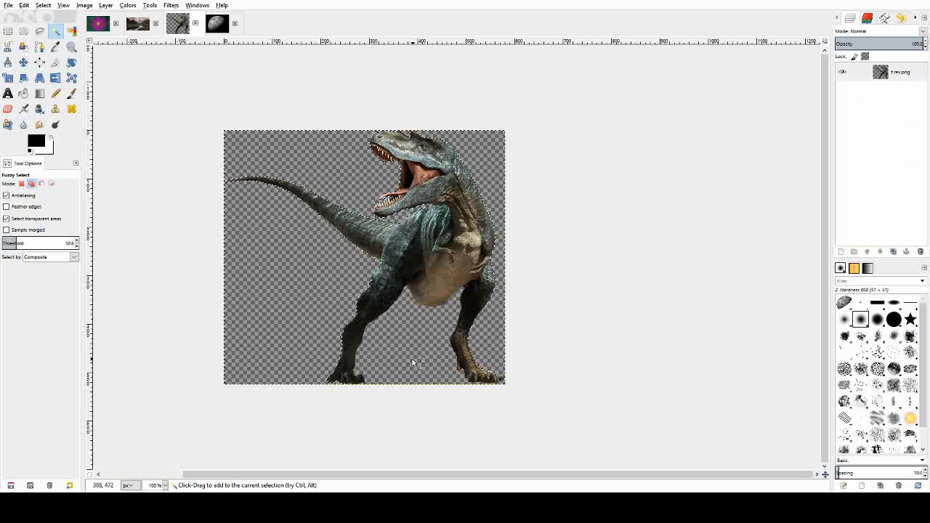
left_click_drag(411, 356, 410, 356)
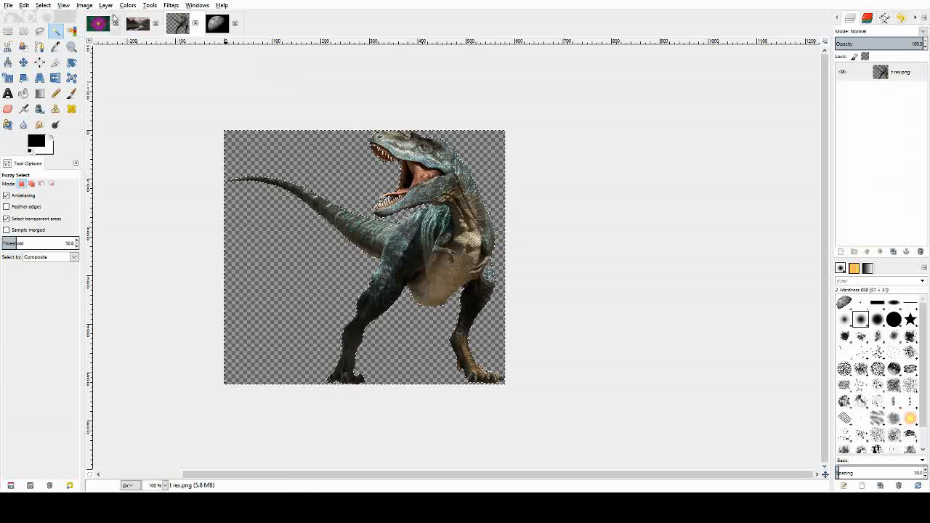
- Invert the selection to isolate the T-rex and copy it to the clipboard
left_click(45, 6)
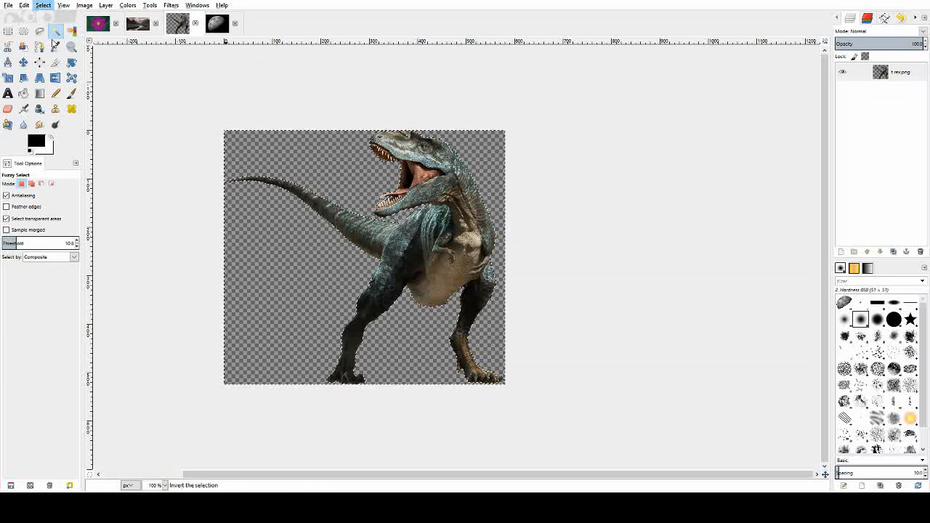
left_click(104, 47)
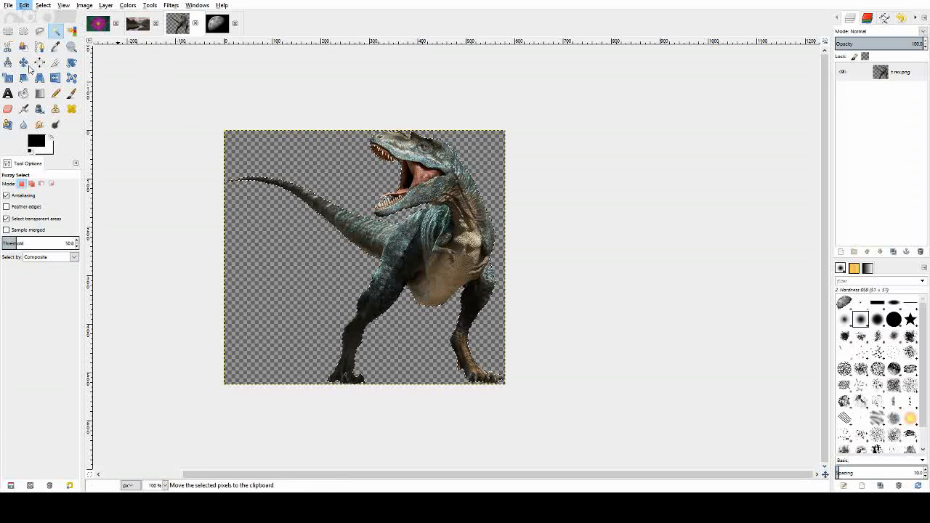
left_click(48, 77)
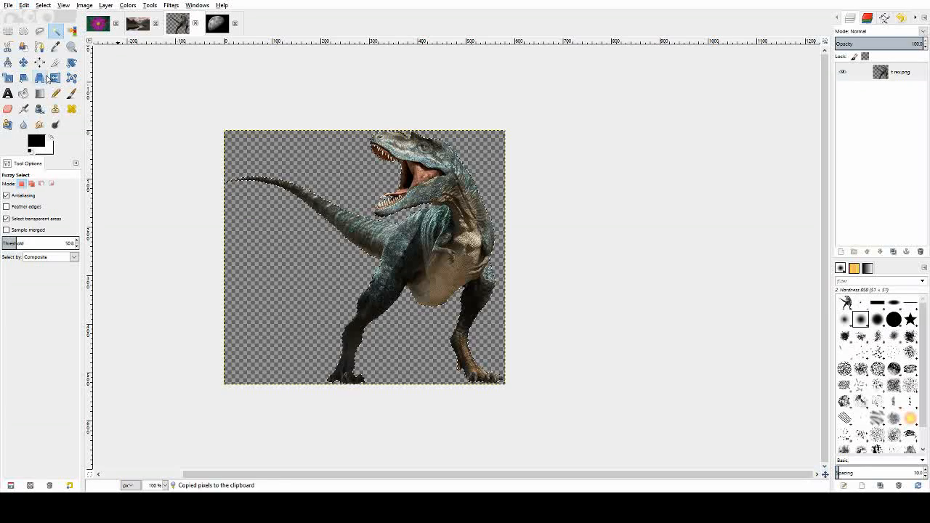
- Switch back to the landscape image, paste the T-rex as a new layer and raise it above all other layers
left_click(145, 26)
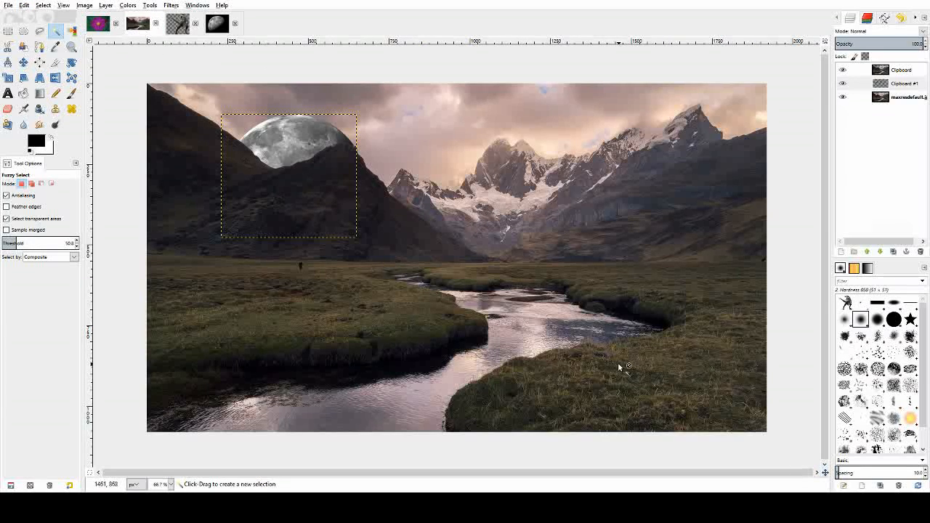
left_click(25, 5)
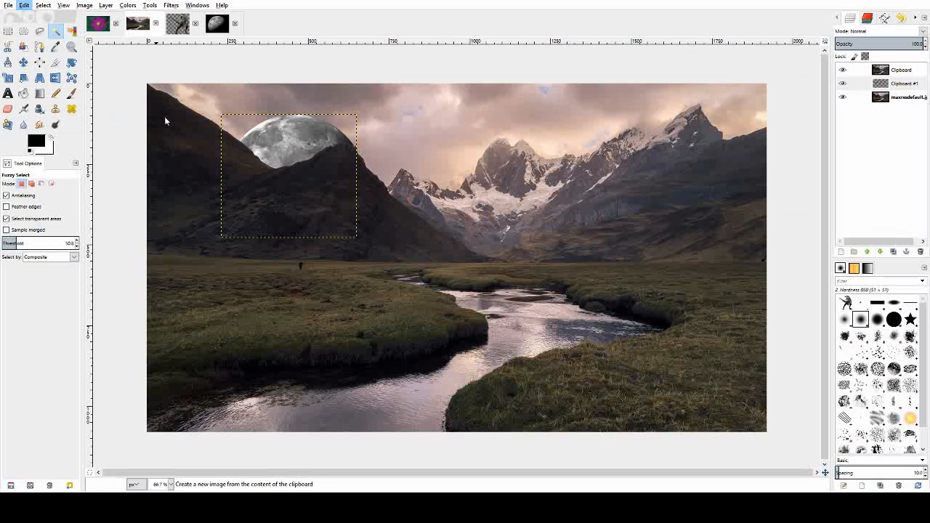
left_click(195, 123)
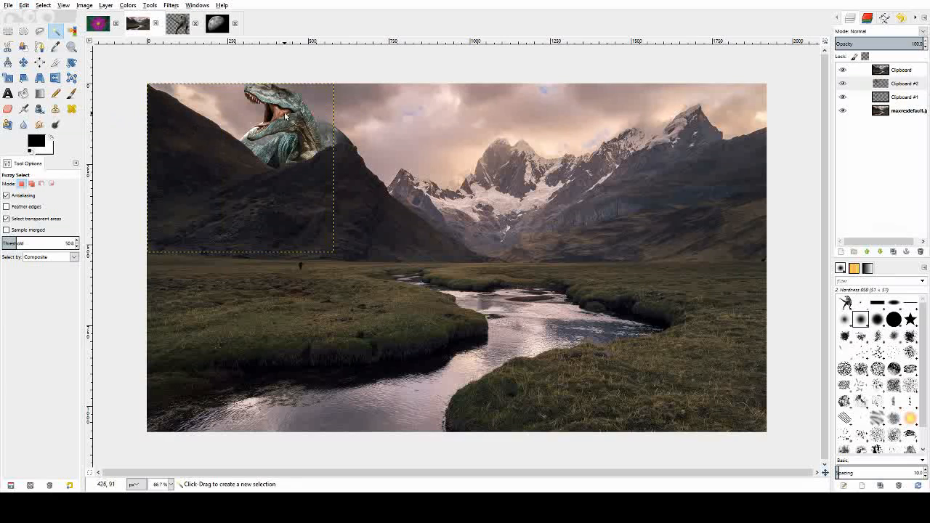
left_click(897, 86)
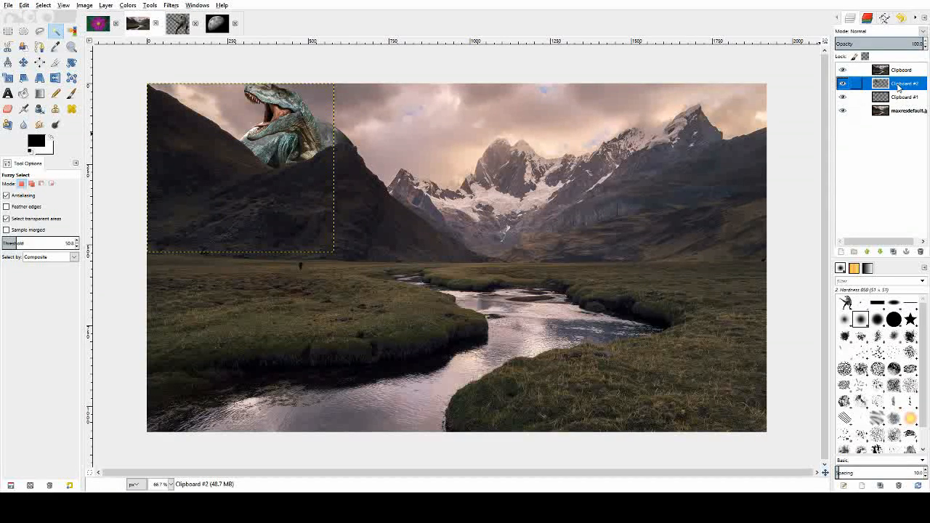
mouse_move(898, 86)
left_mouse_down()
mouse_move(897, 106)
mouse_move(896, 67)
left_mouse_up()
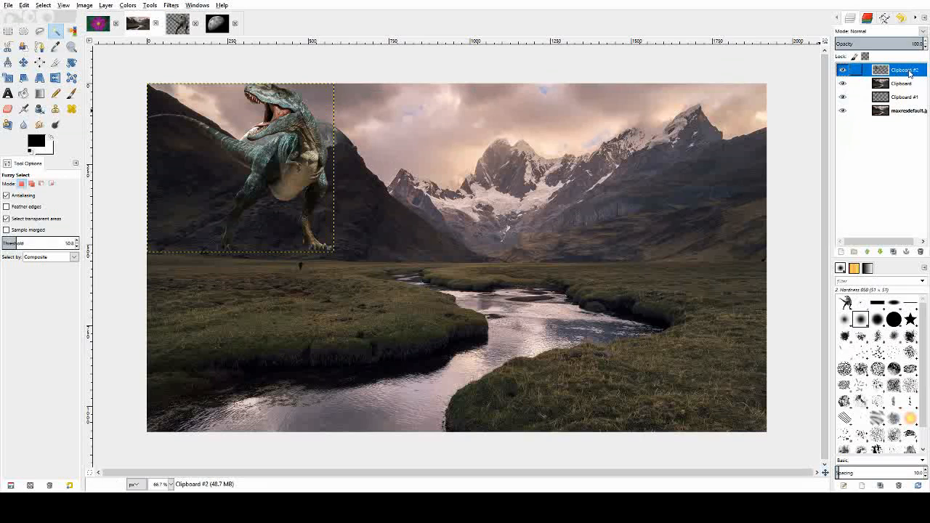
- Move the T-rex onto the grassy bank in the landscape's right foreground and add a drop shadow to it
left_click(23, 61)
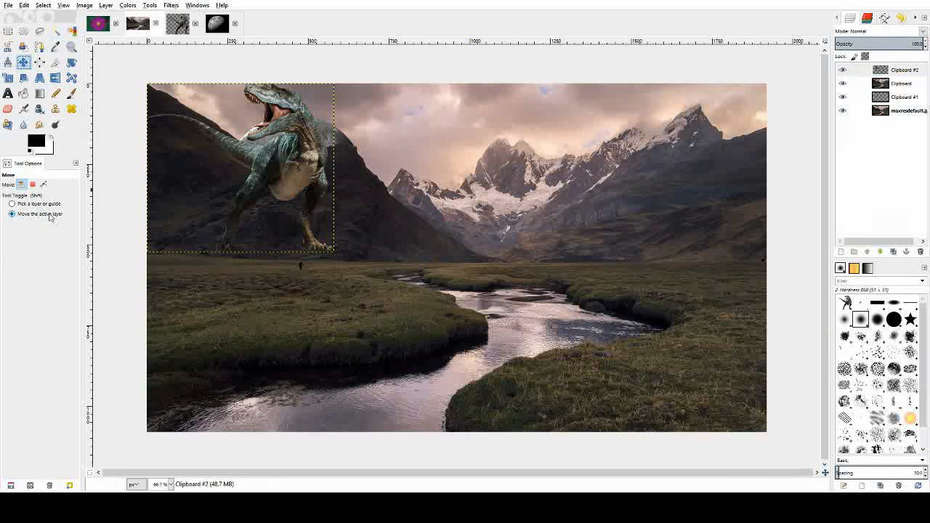
left_click_drag(280, 149, 670, 308)
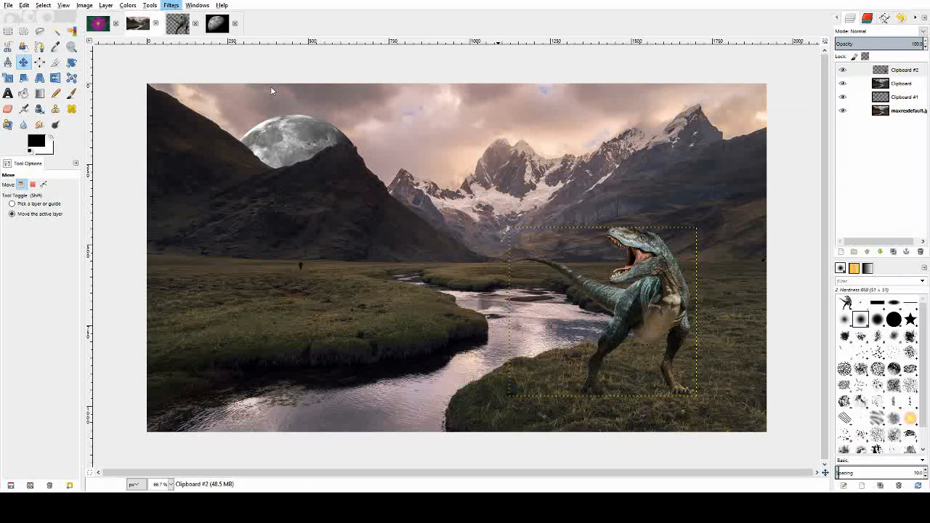
left_click(346, 138)
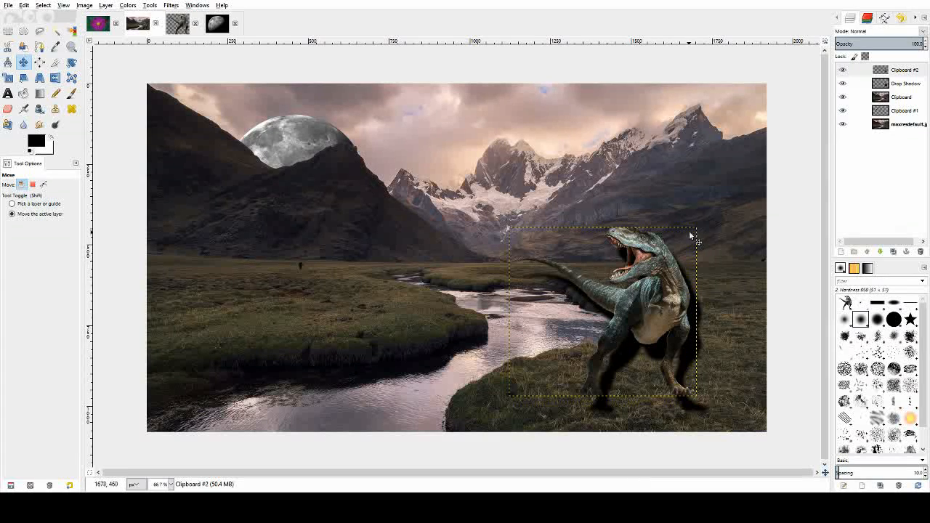
- Apply a perspective transform to the Drop Shadow layer so it lies flat on the grass, slanting back and right from the T-rex's feet
left_click(903, 85)
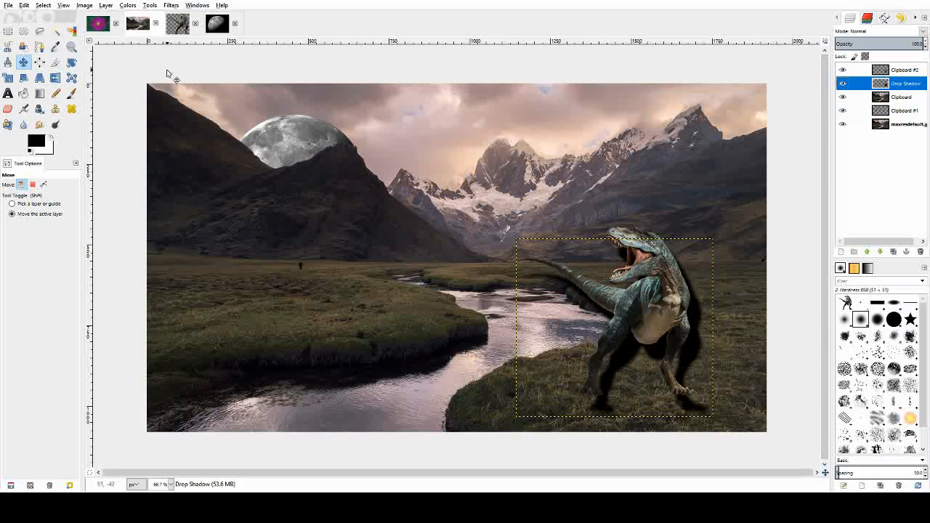
left_click(40, 79)
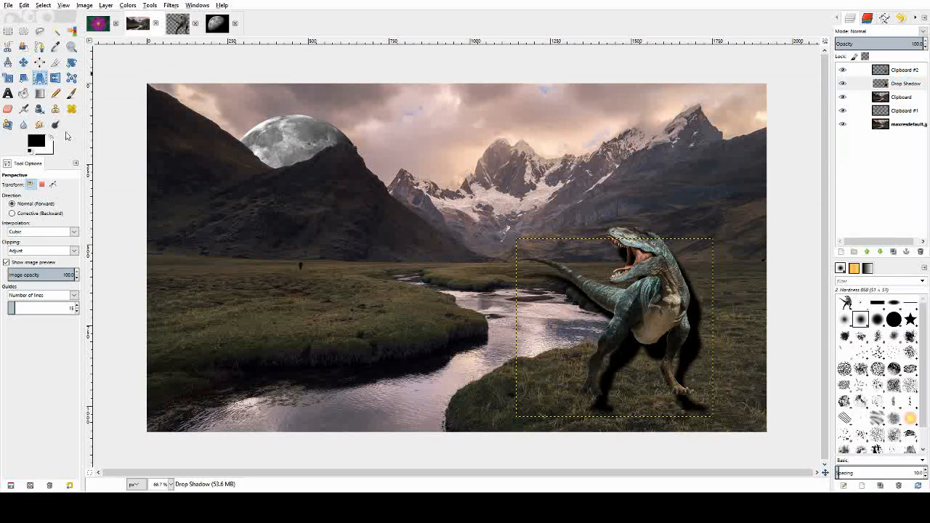
mouse_move(704, 305)
left_mouse_down()
mouse_move(703, 295)
mouse_move(700, 318)
left_mouse_up()
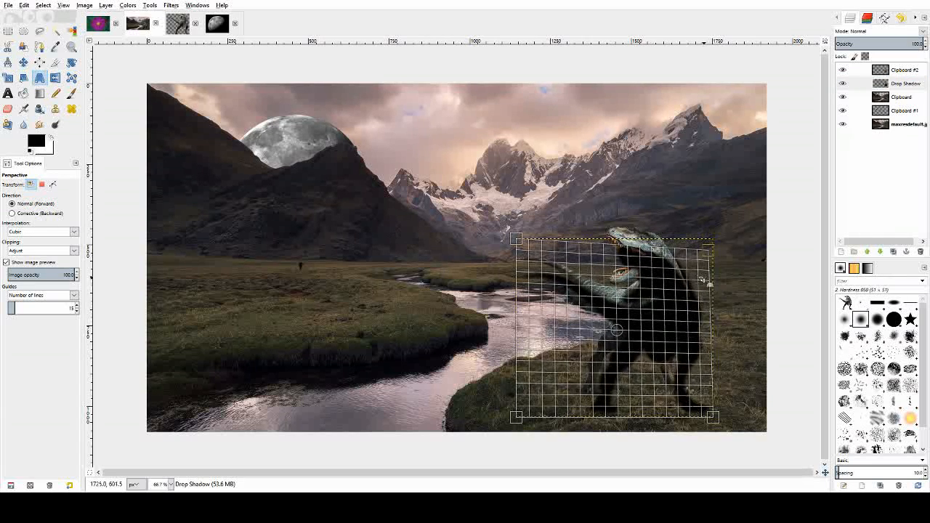
left_click_drag(711, 251, 781, 304)
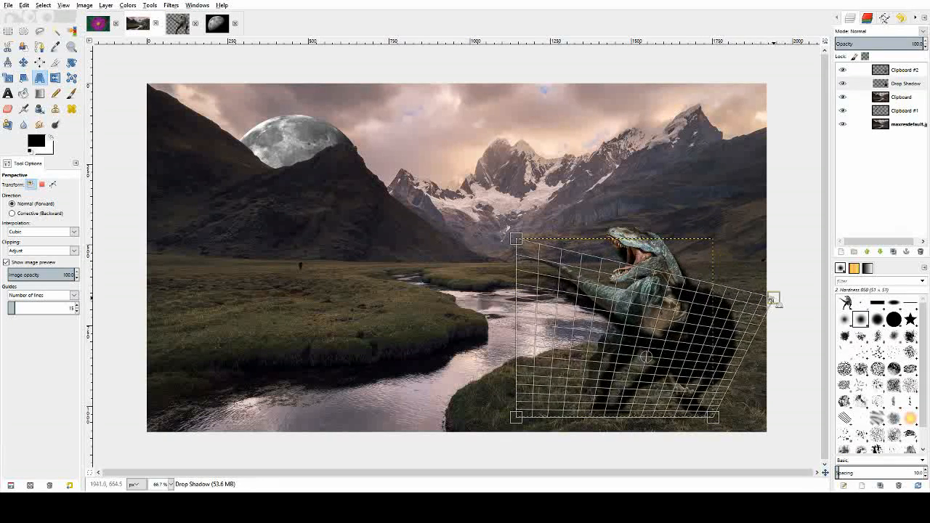
left_click_drag(517, 241, 634, 298)
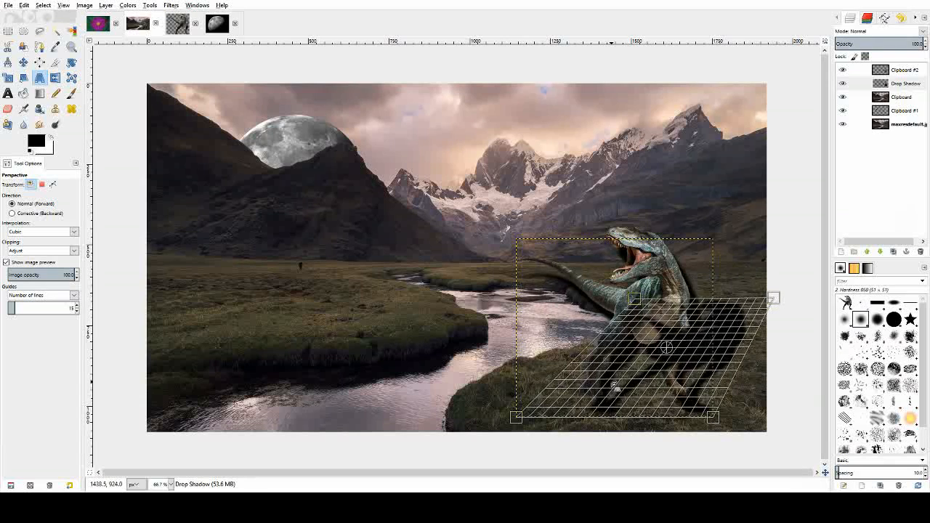
left_click_drag(667, 347, 648, 330)
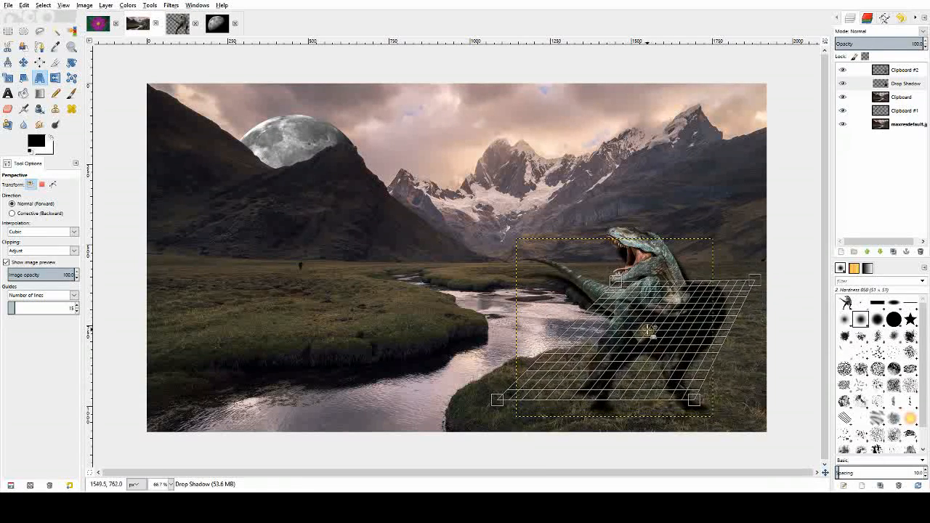
left_click_drag(754, 282, 770, 309)
left_click_drag(619, 283, 653, 310)
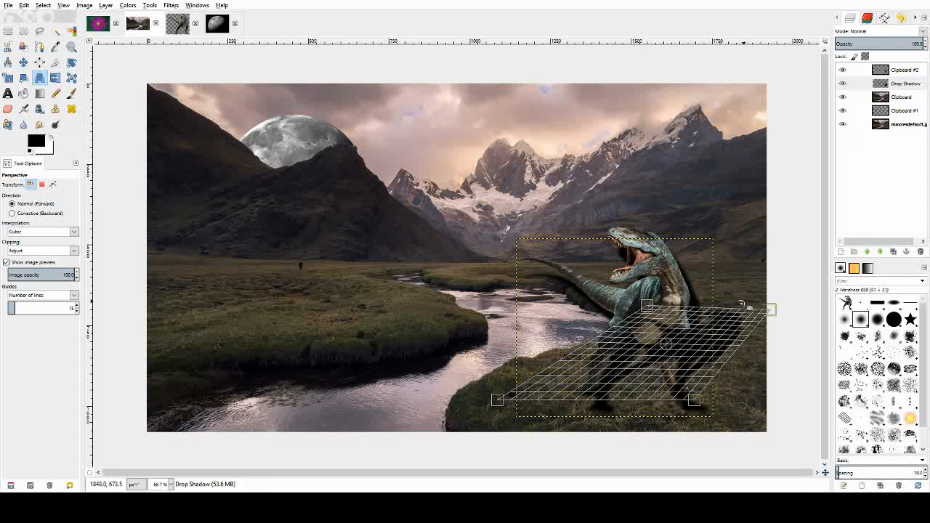
key("Return")
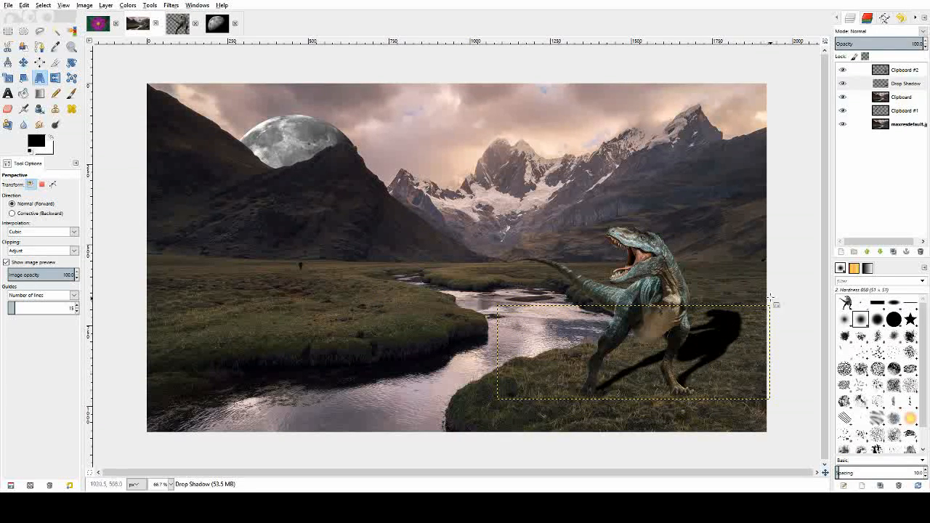
- Lower the Drop Shadow layer's opacity to about 42% so the T-rex's shadow blends into the grass
left_click(897, 85)
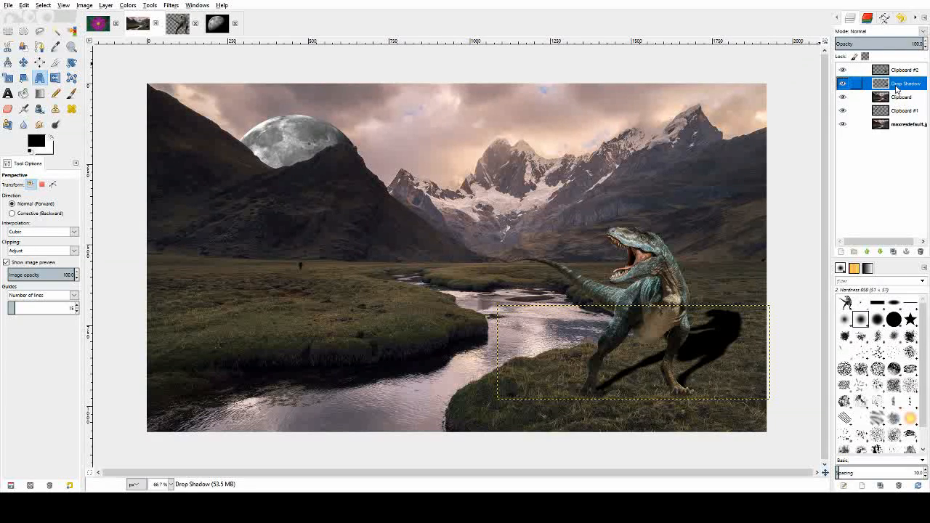
left_click(884, 45)
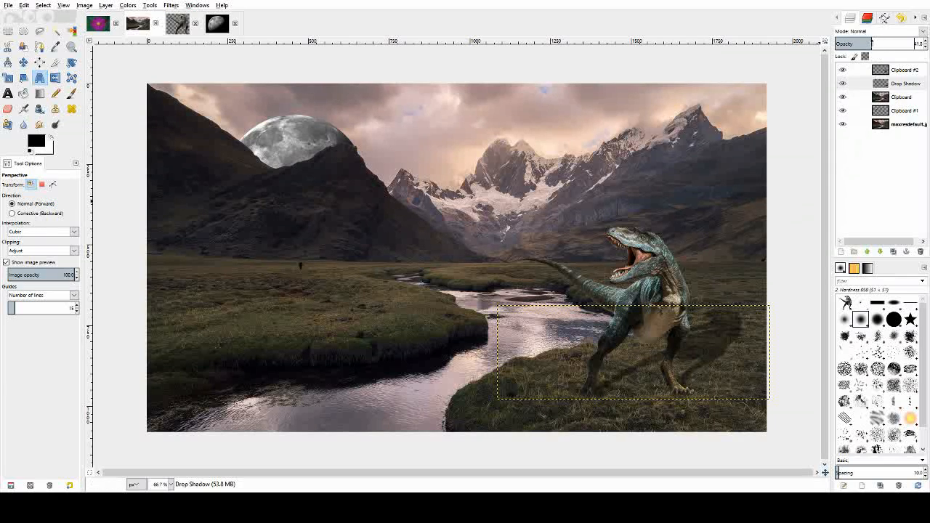
- Switch to the flower image and clear any existing selection
left_click(106, 29)
left_click(43, 5)
left_click(57, 34)
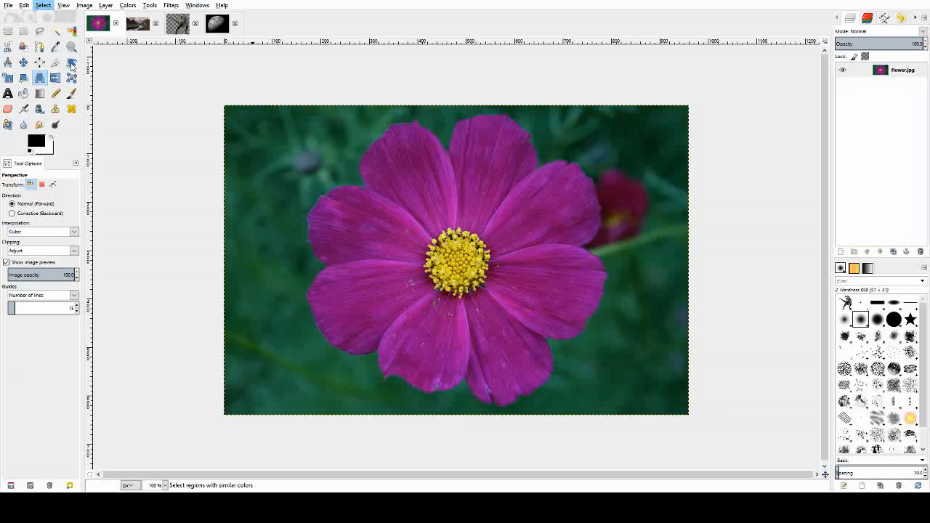
- Try selecting the flower image's green background by color, and clear that selection
left_click(71, 31)
left_click(274, 143)
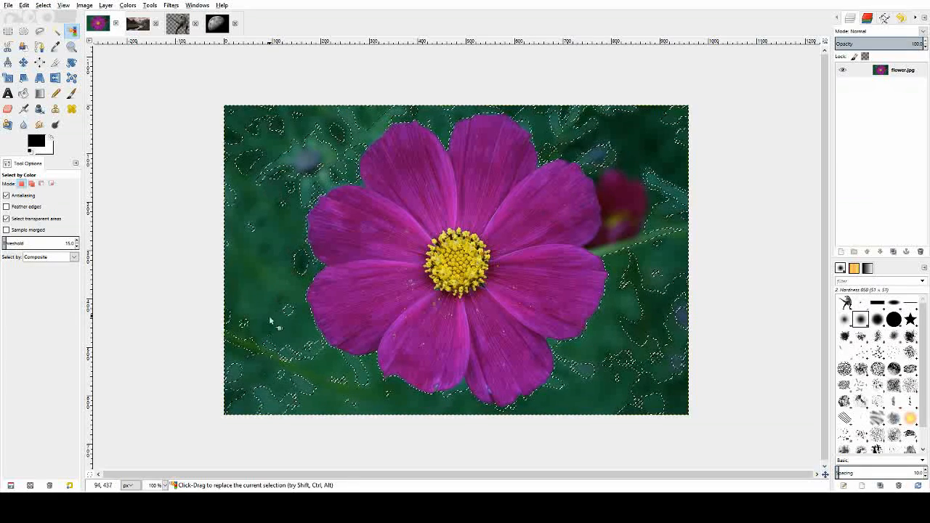
left_click(45, 6)
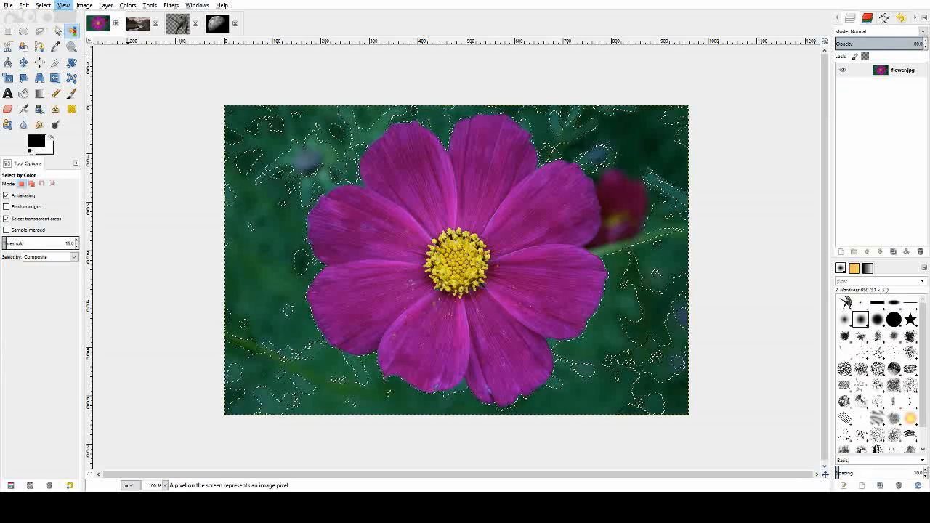
left_click(61, 33)
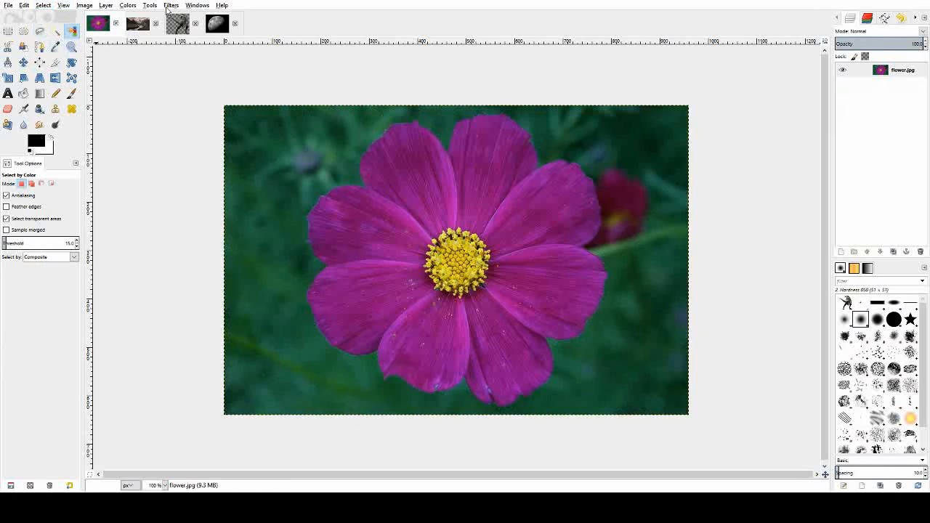
- Trace the large pink flower's outline clockwise with the Paths tool, placing closely spaced anchors around all its petals from the notch at its upper left
left_click(39, 47)
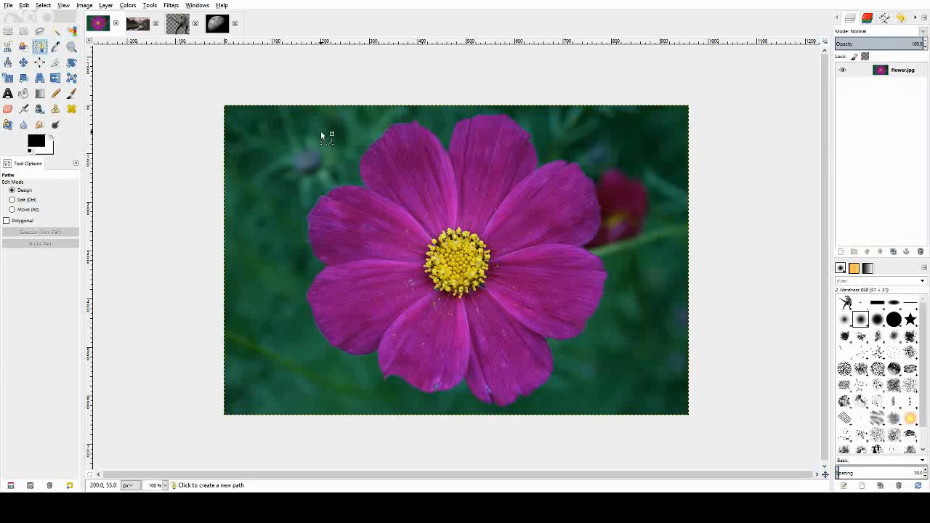
left_click(365, 188)
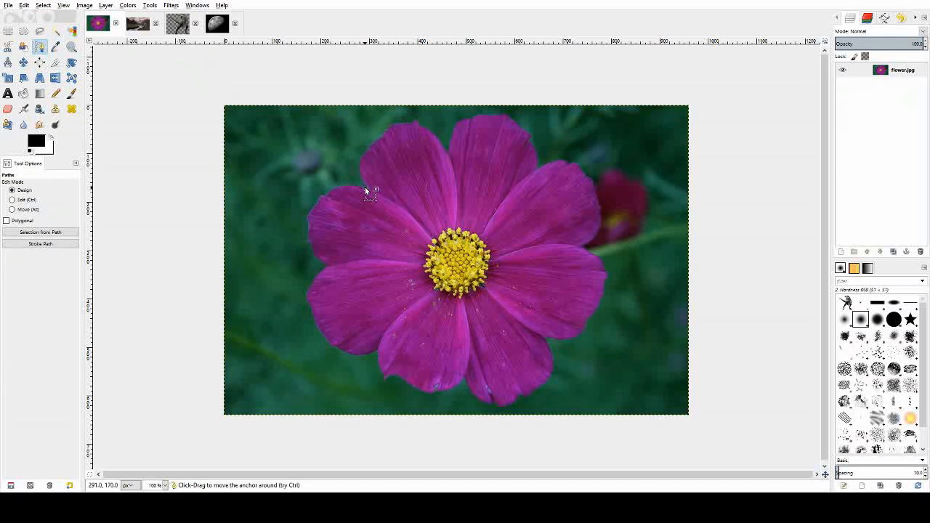
left_click(360, 180)
left_click(359, 167)
left_click(360, 156)
left_click(376, 139)
left_click(384, 133)
left_click(387, 125)
left_click(397, 121)
left_click(409, 119)
left_click(416, 120)
left_click(425, 126)
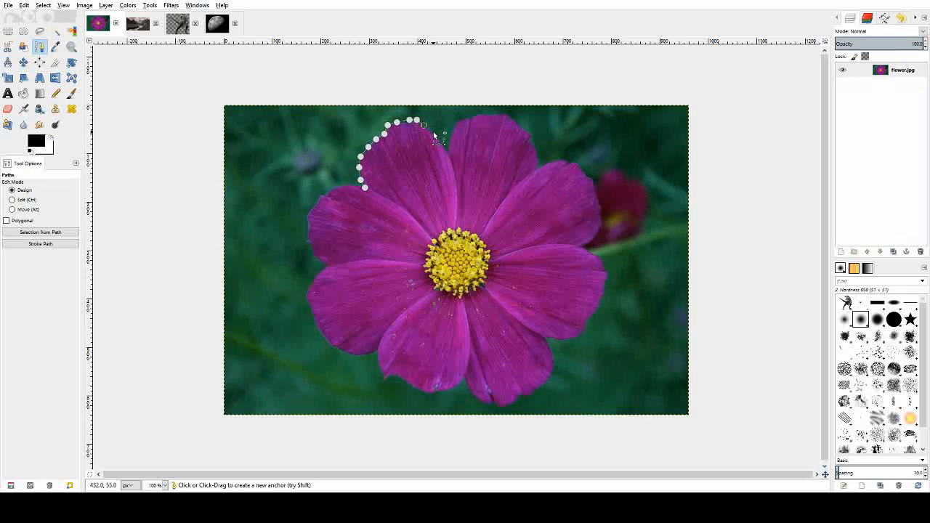
left_click(447, 151)
left_click(451, 135)
left_click(454, 123)
left_click(462, 118)
left_click(469, 117)
left_click(477, 115)
left_click(486, 115)
left_click(502, 114)
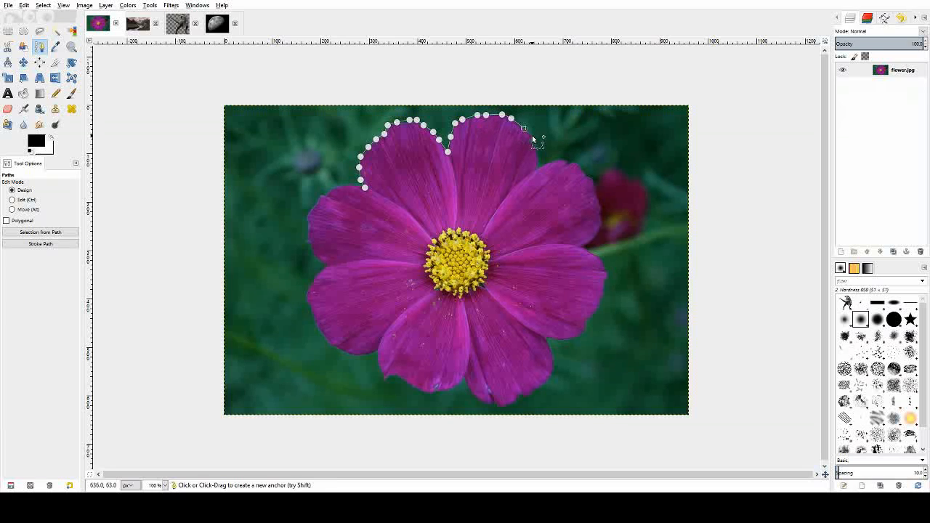
left_click(533, 146)
left_click(537, 158)
left_click(536, 167)
left_click(561, 158)
left_click(574, 162)
left_click(585, 173)
left_click(594, 183)
left_click(599, 197)
left_click(601, 214)
left_click(600, 230)
left_click(593, 240)
left_click(590, 250)
left_click(579, 249)
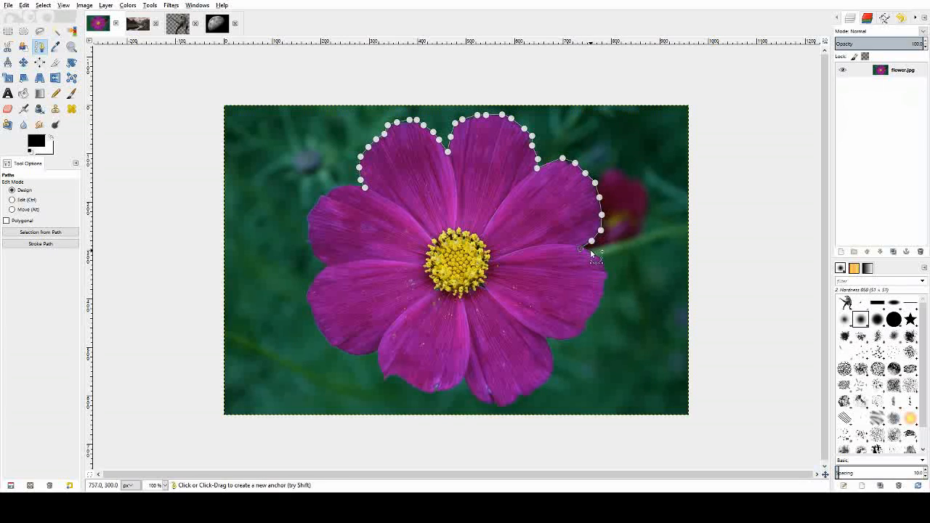
left_click(607, 271)
left_click(603, 288)
left_click(595, 305)
left_click(592, 316)
left_click(582, 330)
left_click(573, 337)
left_click(545, 338)
left_click(549, 353)
left_click(549, 372)
left_click(537, 387)
left_click(520, 398)
left_click(495, 405)
left_click(483, 402)
left_click(468, 392)
left_click(460, 378)
left_click(449, 387)
left_click(430, 393)
left_click(412, 385)
left_click(399, 378)
left_click(384, 371)
left_click(377, 353)
left_click(321, 337)
left_click(310, 310)
left_click(308, 290)
left_click(315, 277)
left_click(327, 268)
left_click(317, 257)
left_click(307, 233)
left_click(303, 211)
left_click(312, 208)
left_click(322, 196)
left_click(332, 190)
left_click(345, 187)
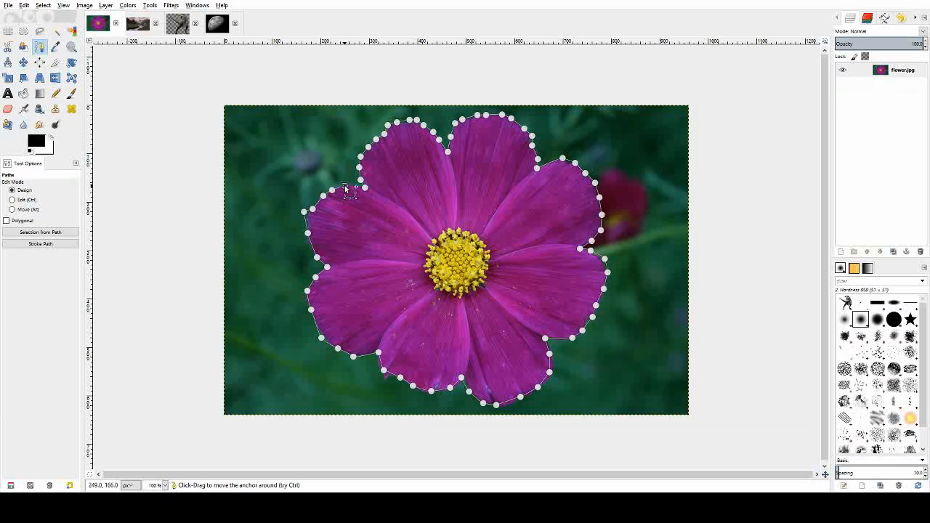
- Close the path around the flower at its first anchor, convert it to a selection and copy the flower
key("ctrl")
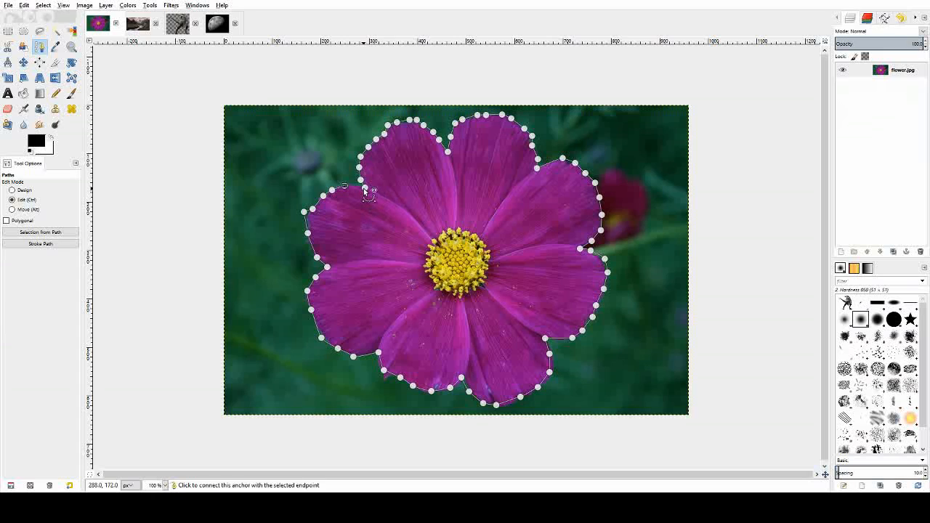
left_click(364, 187, "ctrl")
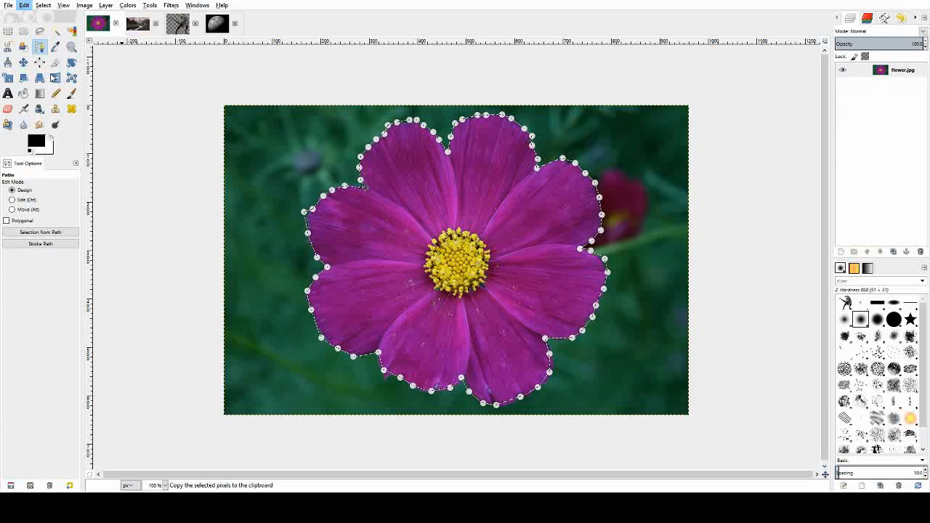
key("ctrl+c")
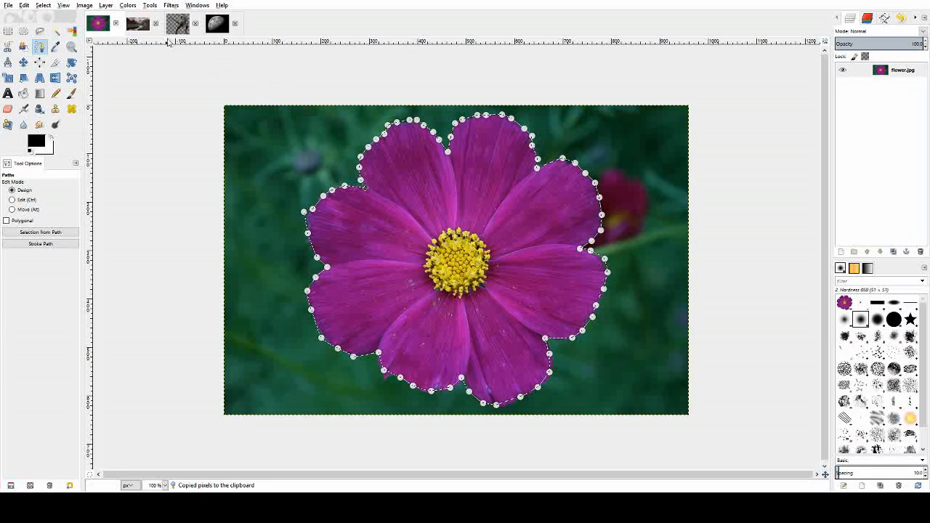
- Switch back to the landscape image and paste the flower as a new layer
left_click(138, 23)
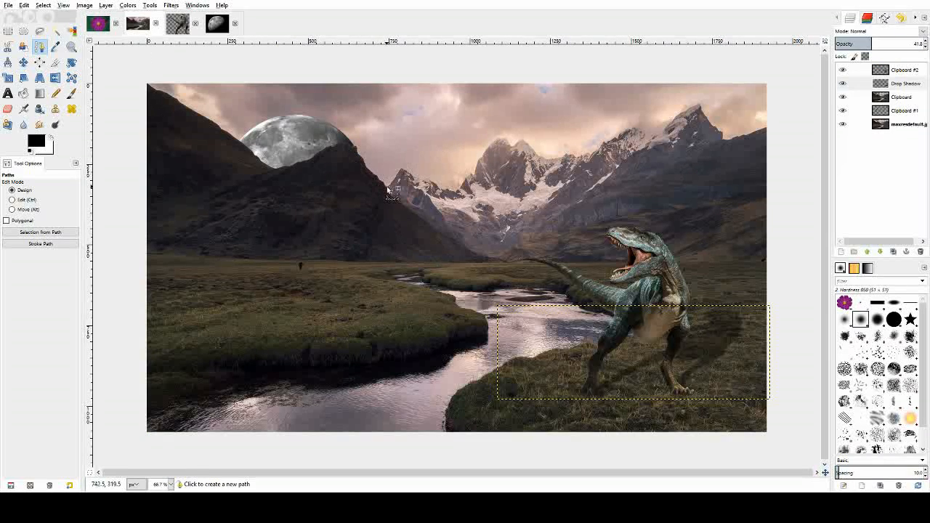
left_click(26, 5)
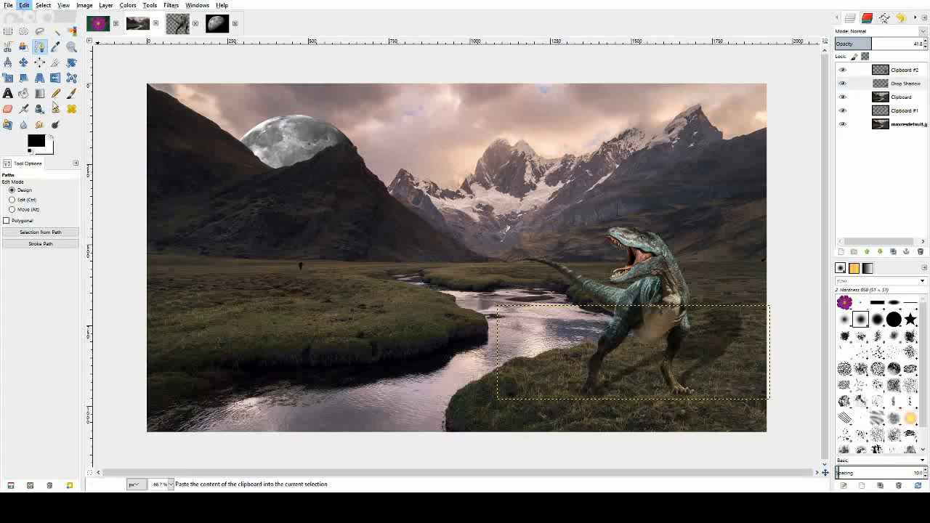
left_click(169, 123)
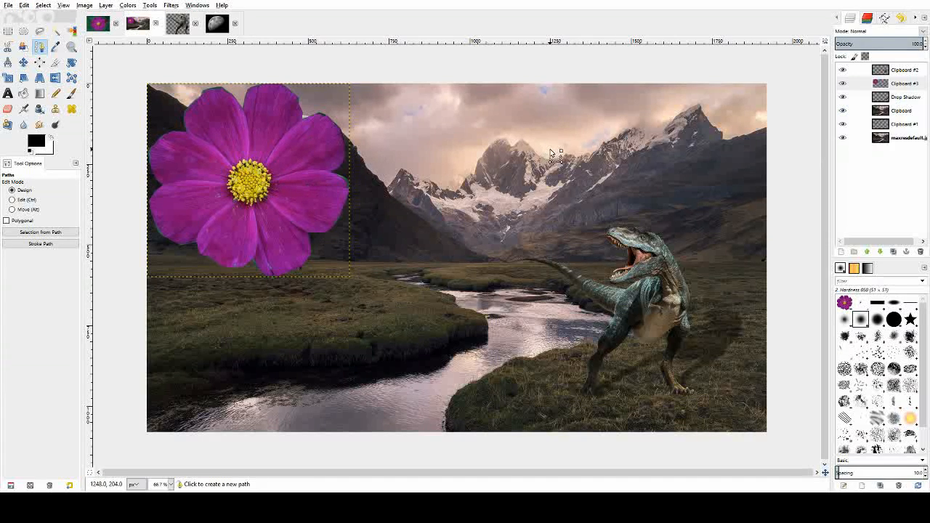
- Scale the flower down to about a quarter of its size and place it on the water in the landscape's lower left corner area
left_click(24, 62)
left_click_drag(220, 137, 239, 287)
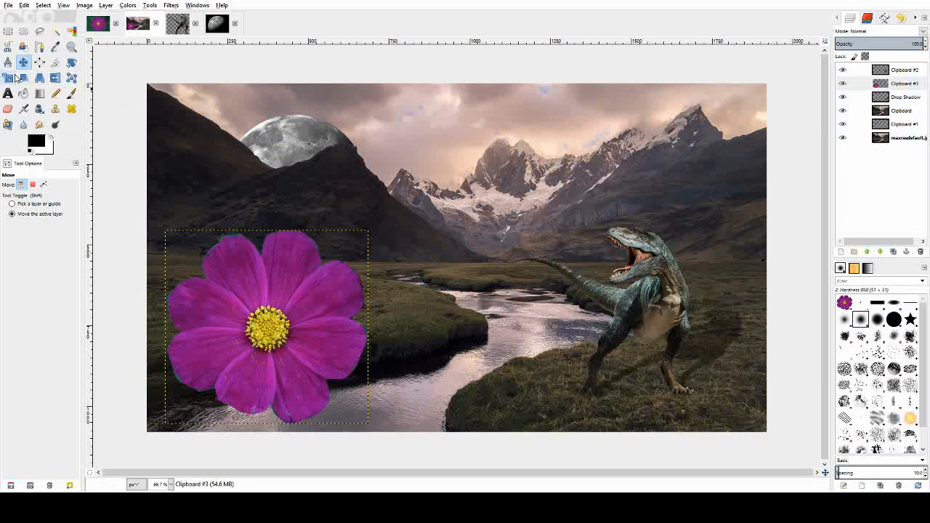
left_click(7, 79)
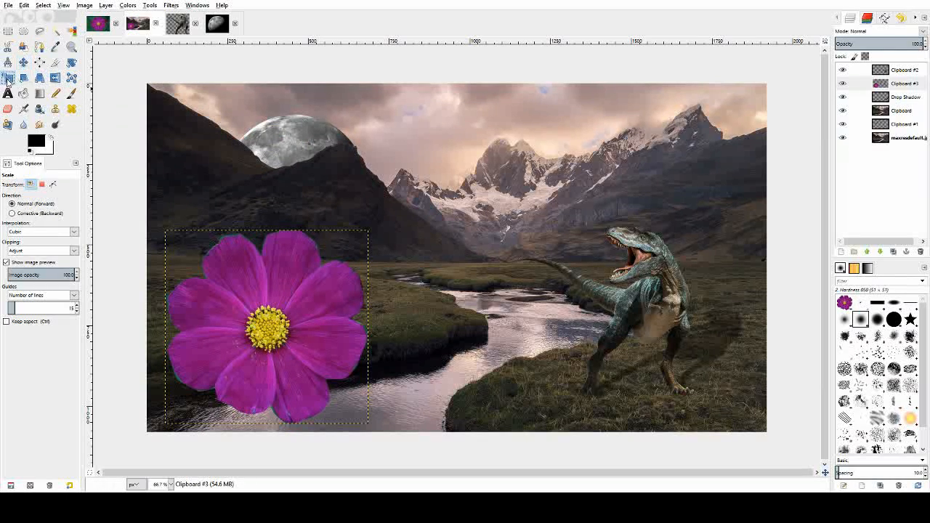
left_click(162, 228)
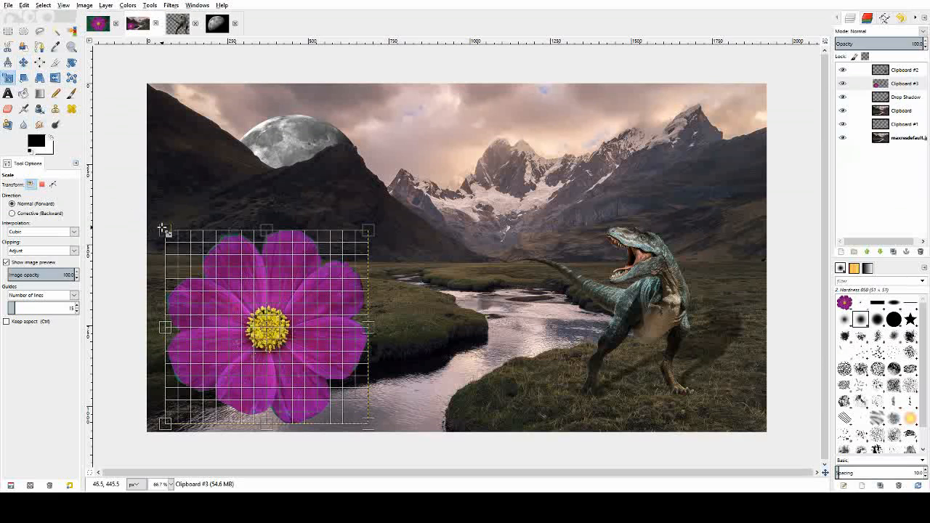
left_click_drag(170, 229, 315, 369)
key("Return")
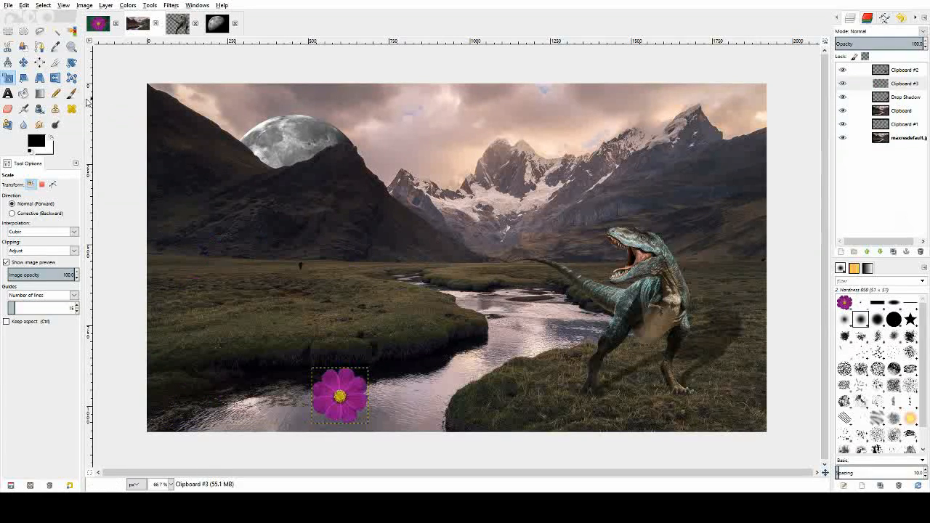
left_click(24, 62)
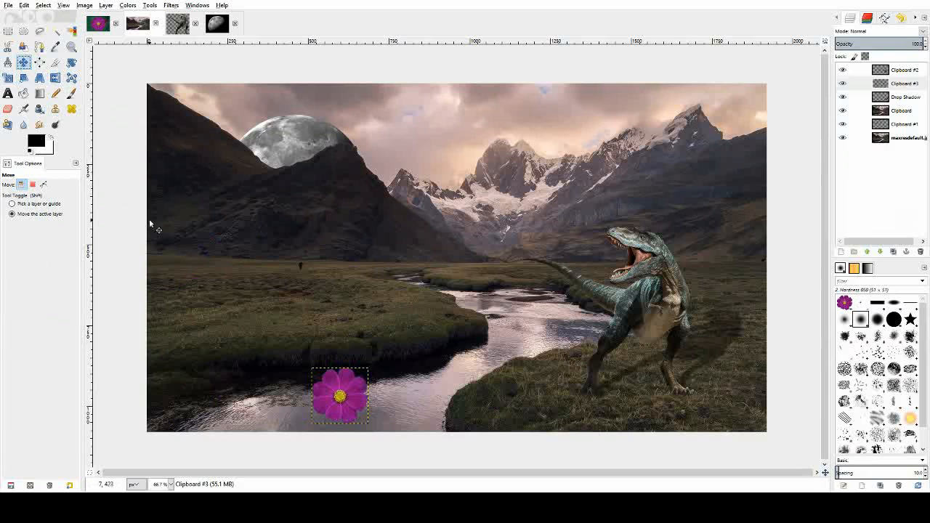
left_click_drag(324, 391, 233, 397)
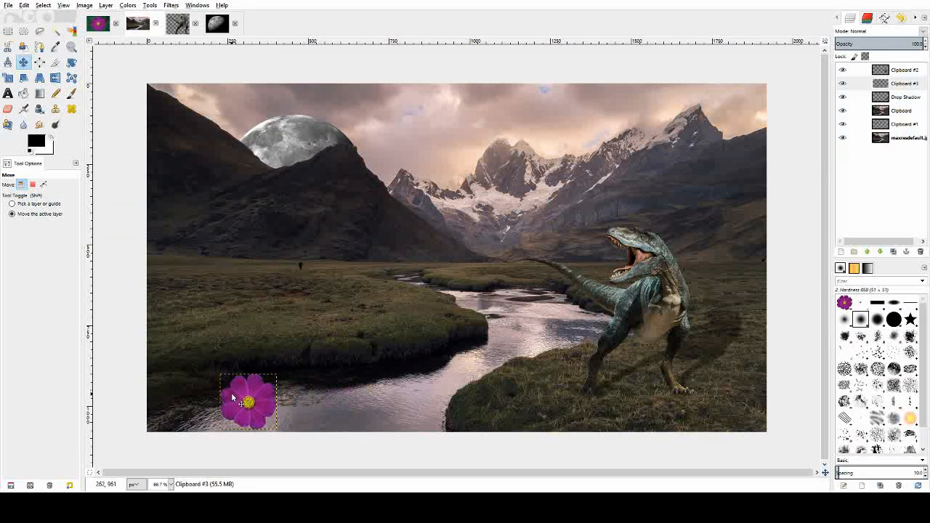
- Copy the small flower, paste it onto a new layer and place the duplicate just right of the original
left_click(24, 5)
left_click(42, 71)
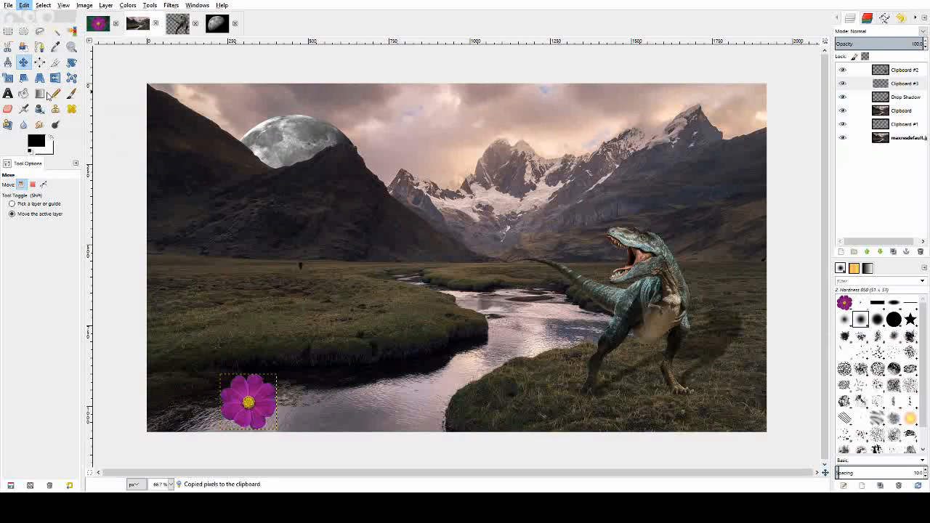
key("ctrl+v")
left_click_drag(261, 379, 314, 378)
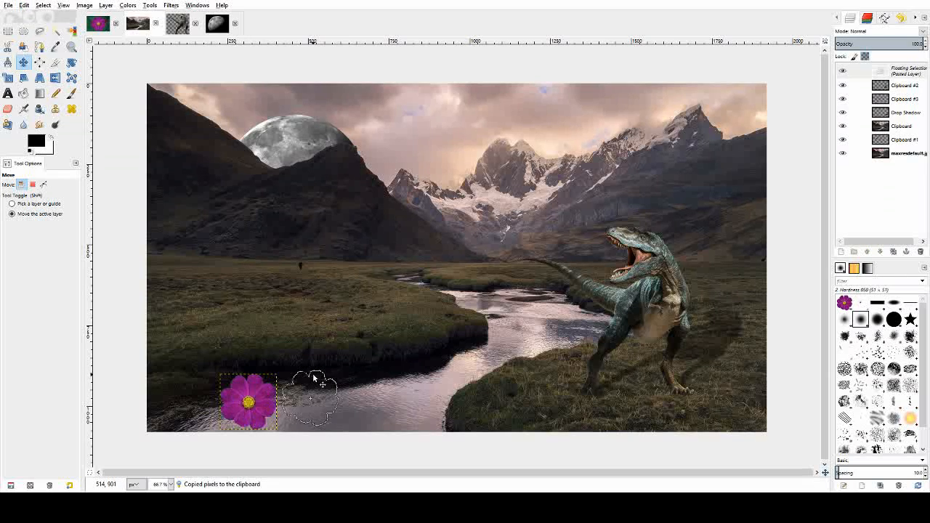
left_click(898, 72)
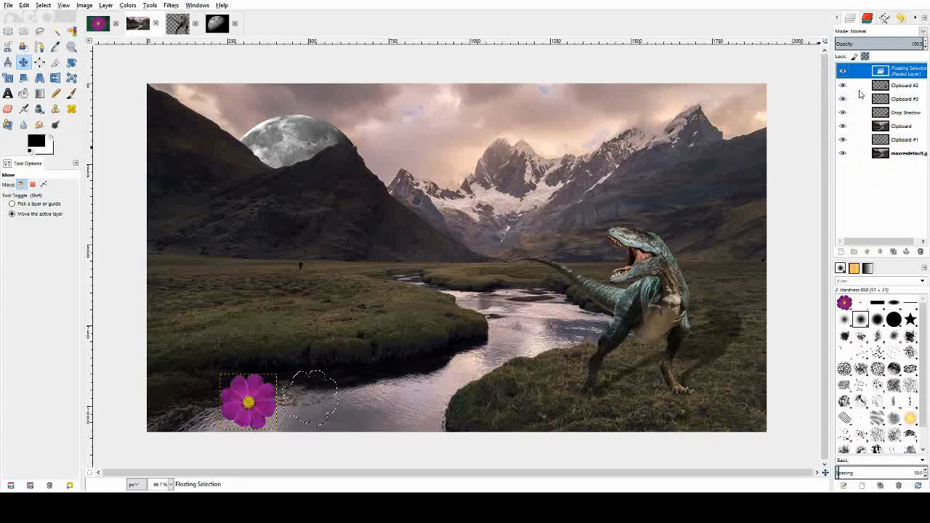
key("shift+ctrl+n")
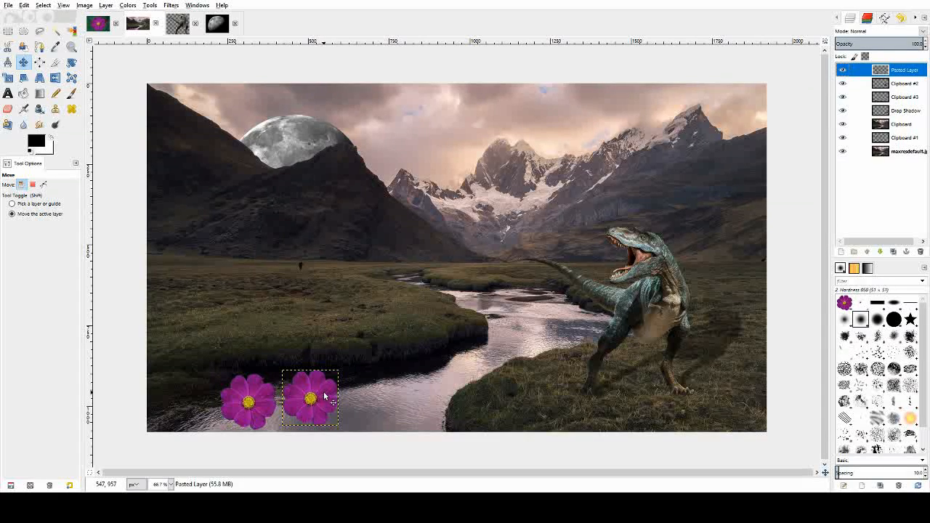
left_click_drag(327, 402, 332, 399)
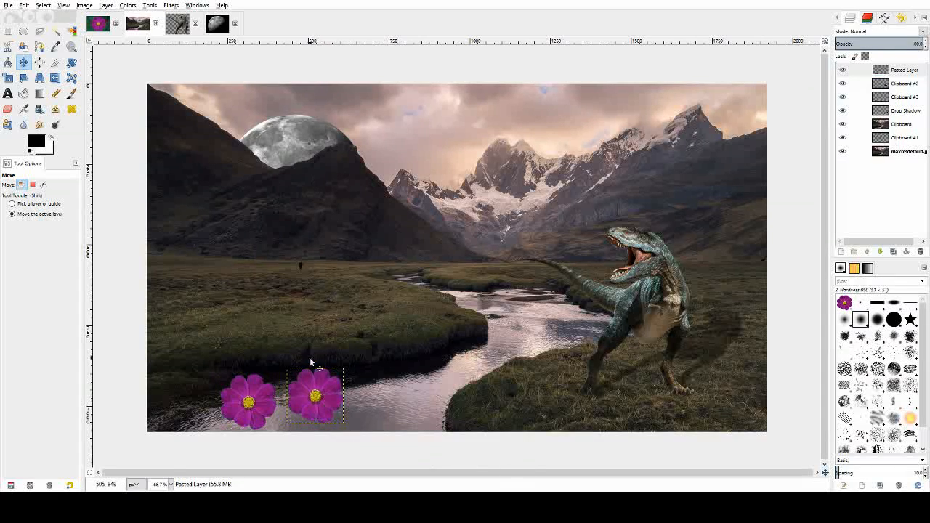
- Paste a third flower onto its own new layer and move it onto the grassy bank at the landscape's left
key("ctrl+v")
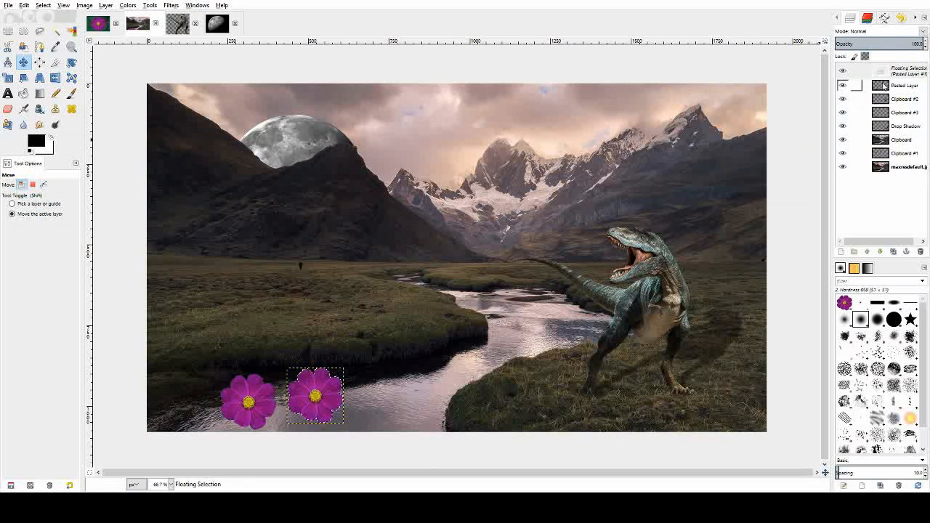
left_click(907, 72)
key("ctrl+shift+n")
left_click_drag(331, 411, 219, 334)
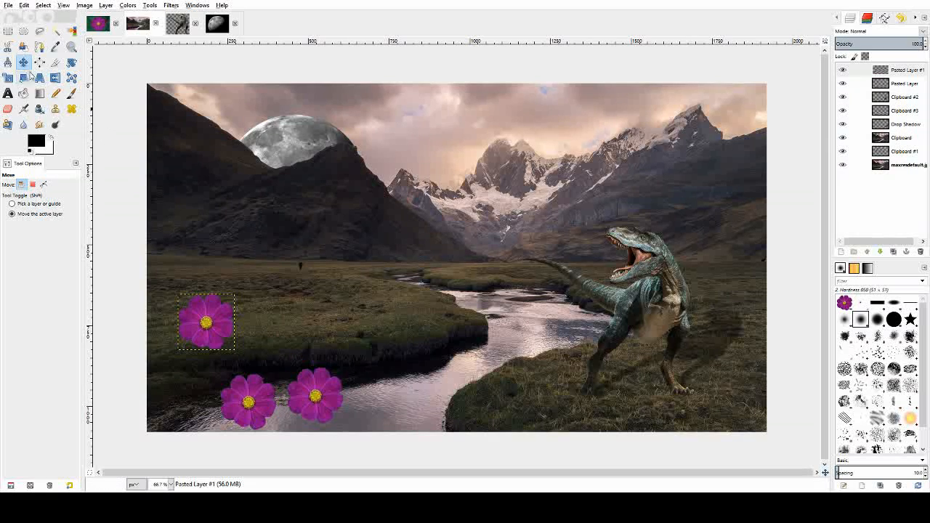
- Try enlarging the third flower on the grassy bank to nearly twice its size, and undo the scaling
left_click(8, 78)
left_click(207, 320)
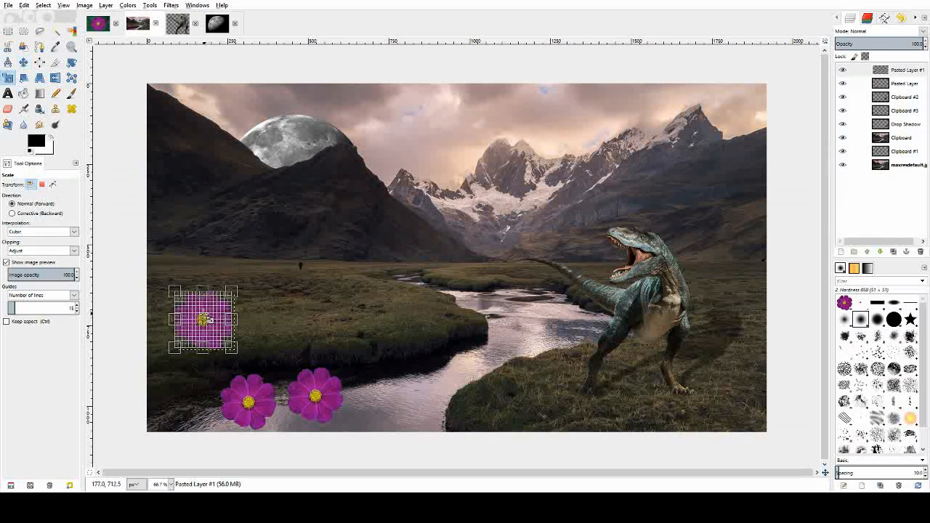
left_click_drag(206, 321, 249, 339)
left_click_drag(222, 310, 172, 260)
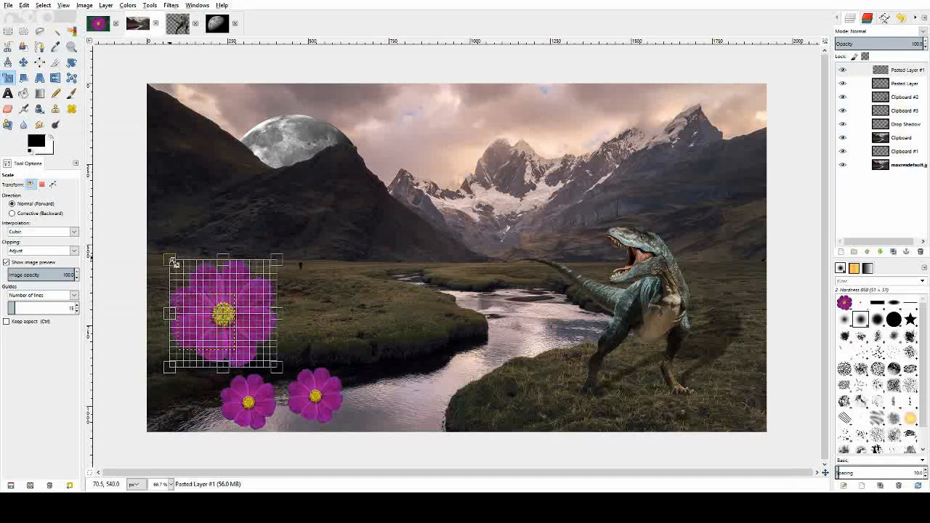
key("Return")
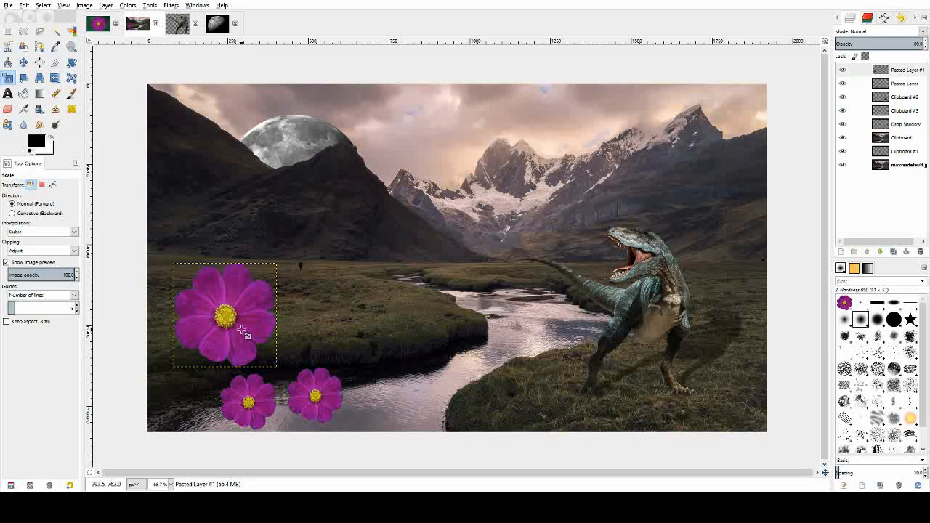
key("ctrl+z")
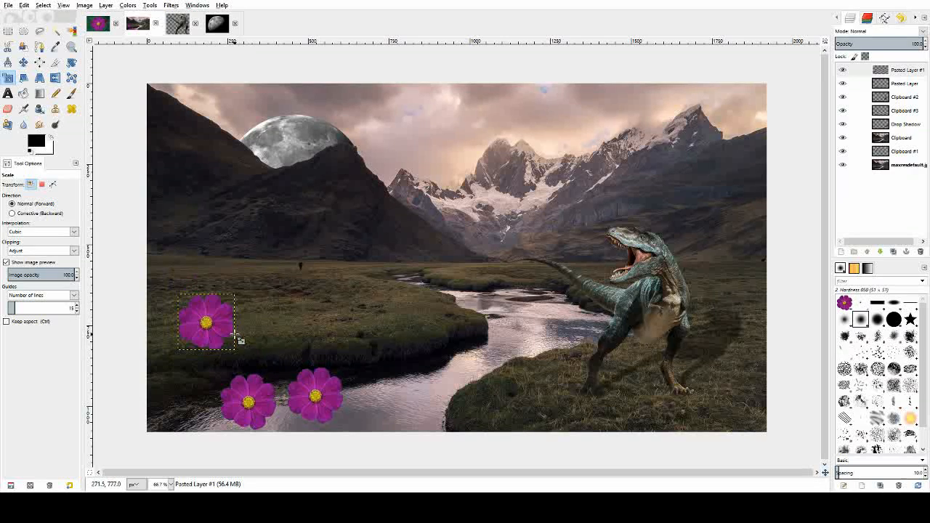
- Undo the small flower on the grassy bank and paste the full-size selected flower from flower.jpg into the landscape as a new layer
key("ctrl+z")
left_click(102, 26)
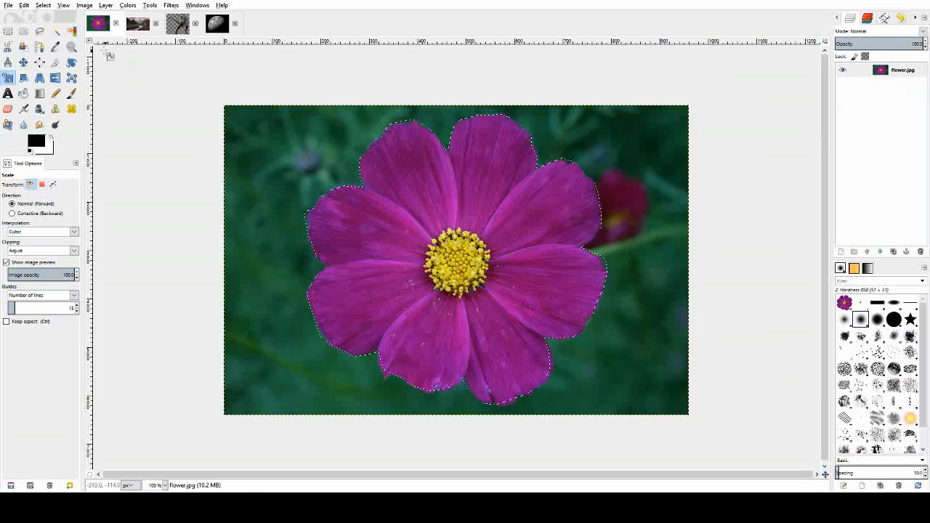
left_click(24, 5)
left_click(56, 69)
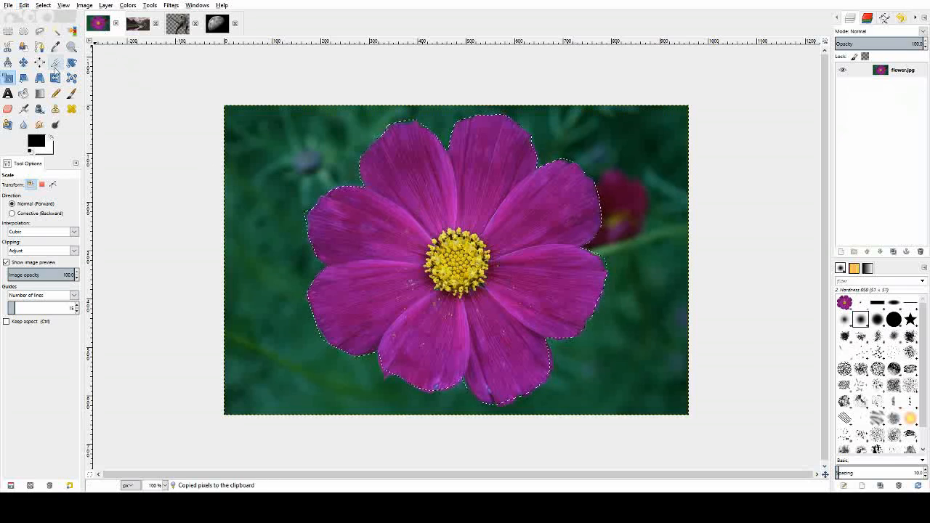
left_click(139, 26)
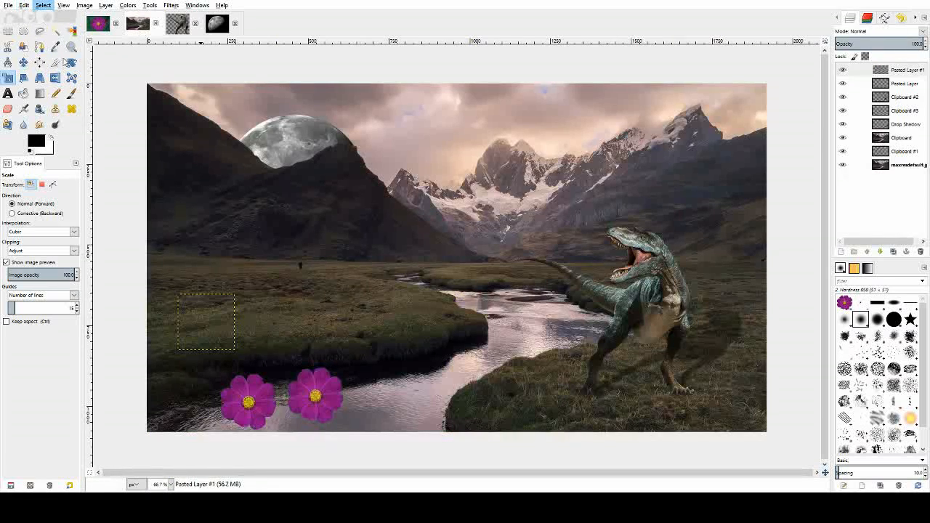
left_click(24, 5)
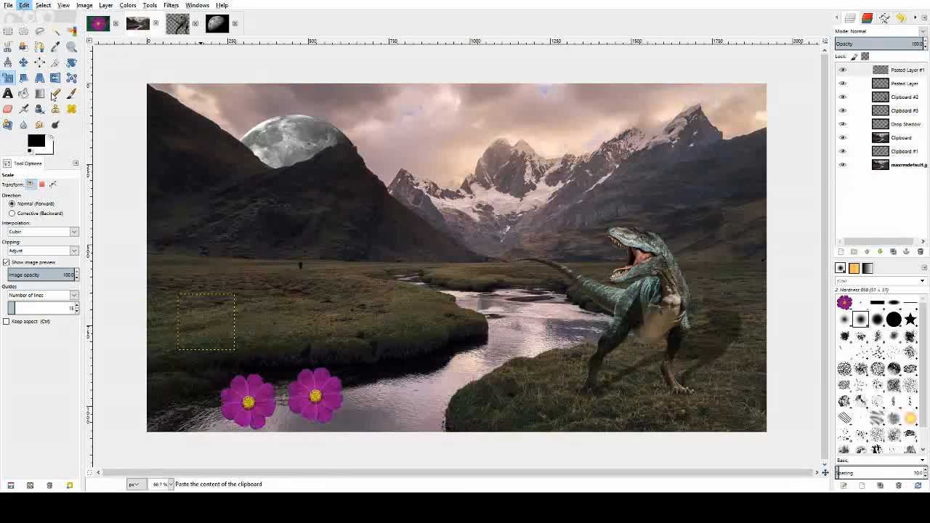
mouse_move(56, 118)
left_click(147, 128)
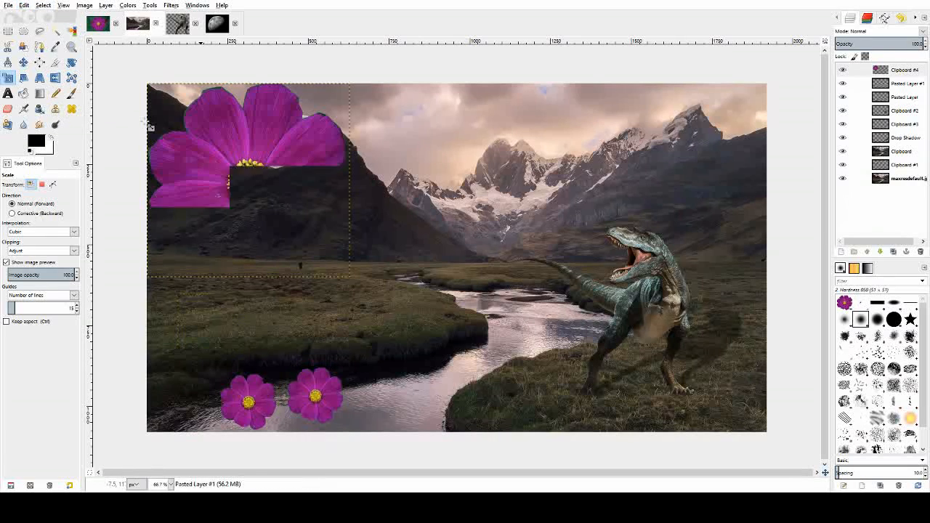
- Scale the pasted flower to about half its size and place it on the grassy bank above the two small flowers
left_click(23, 62)
left_click_drag(233, 154, 244, 242)
left_click(7, 78)
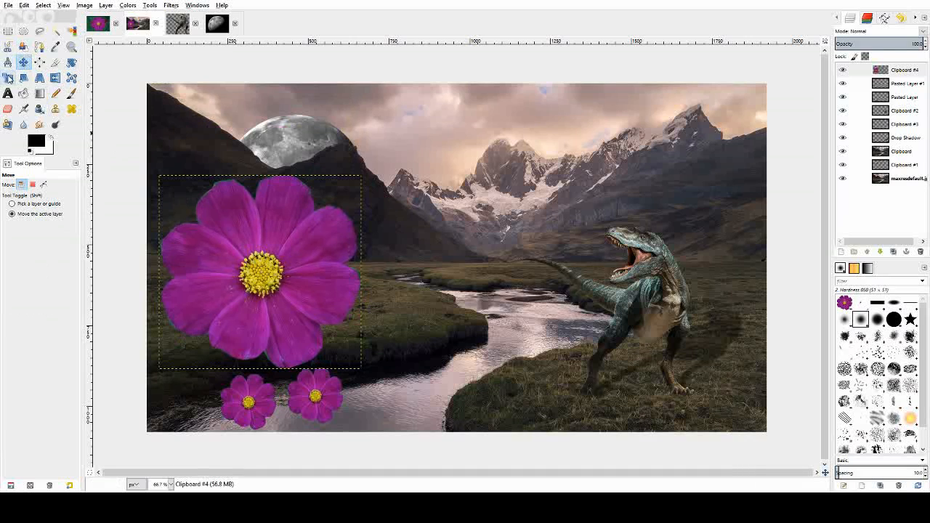
left_click_drag(185, 215, 284, 291)
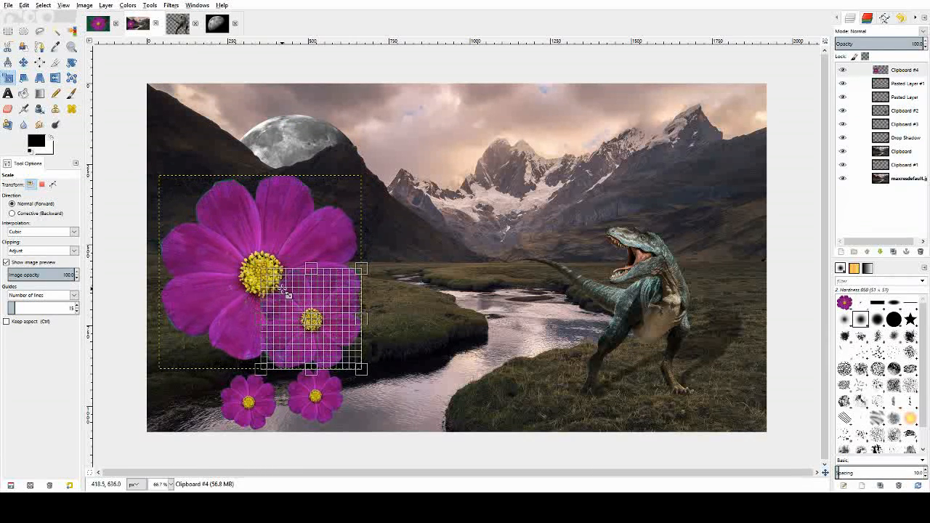
key("Return")
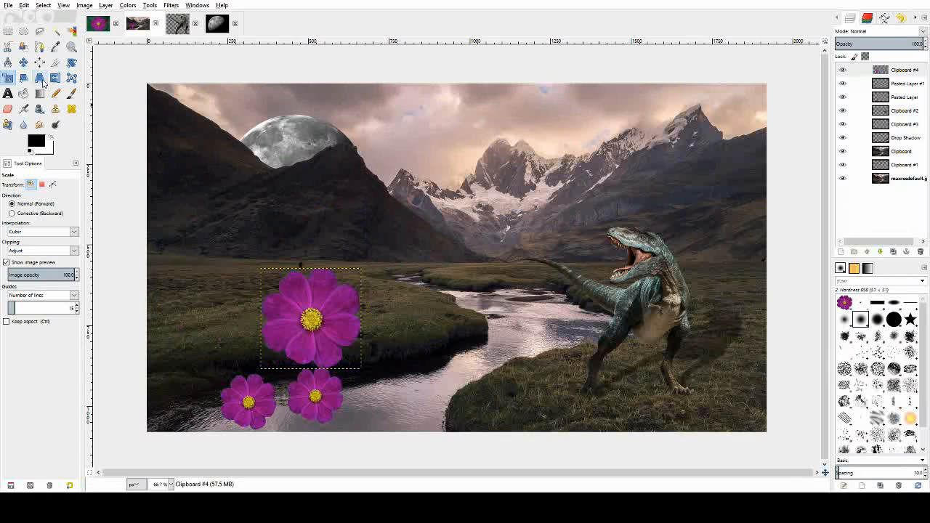
left_click(24, 62)
left_click_drag(305, 304, 206, 298)
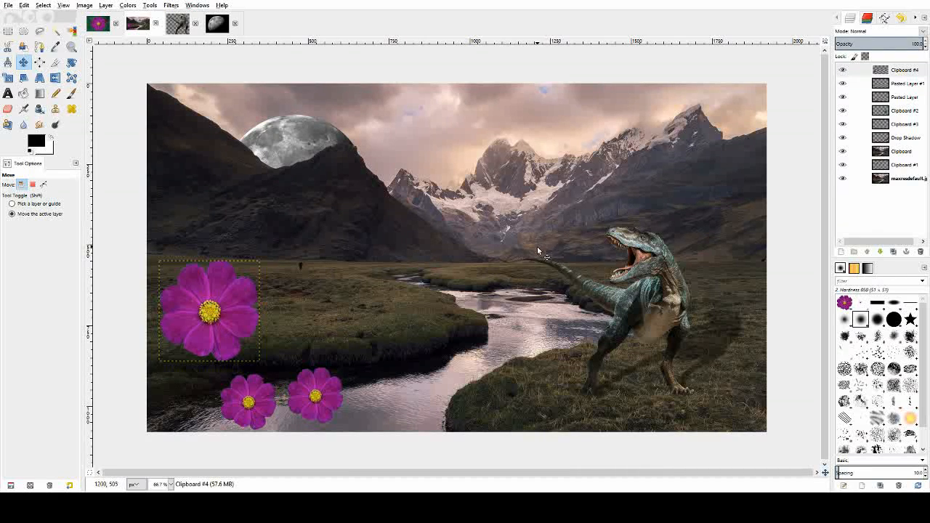
- Merge the top layer Clipboard #4 down three times, through Pasted Layer #1 and Pasted Layer into Clipboard #2
left_click(885, 207)
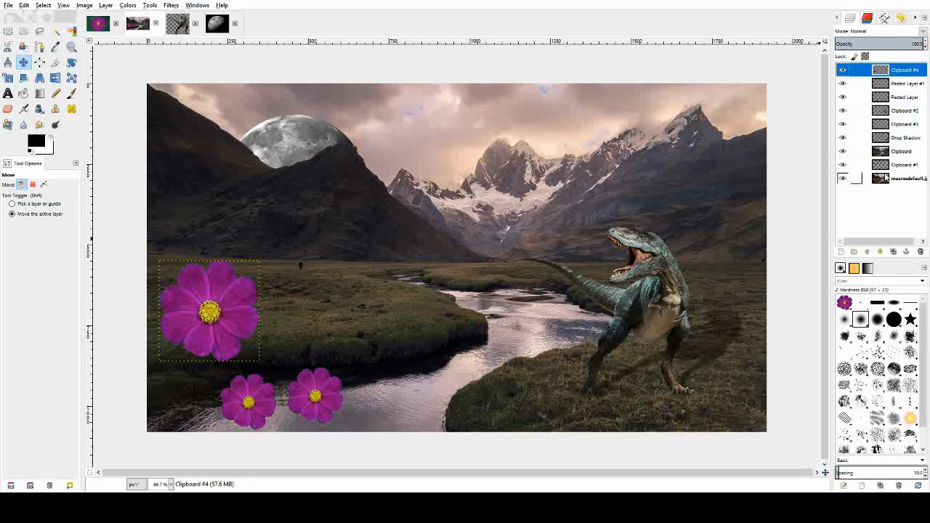
left_click(105, 6)
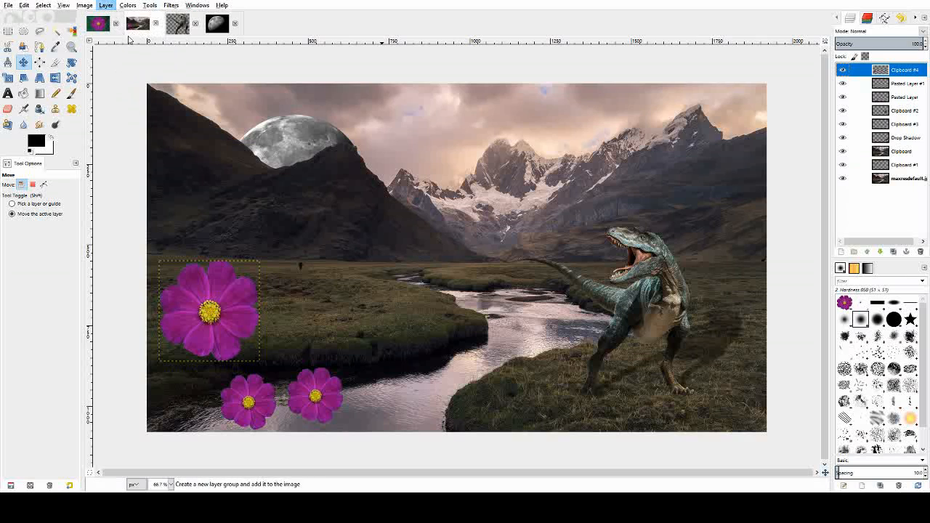
left_click(143, 74)
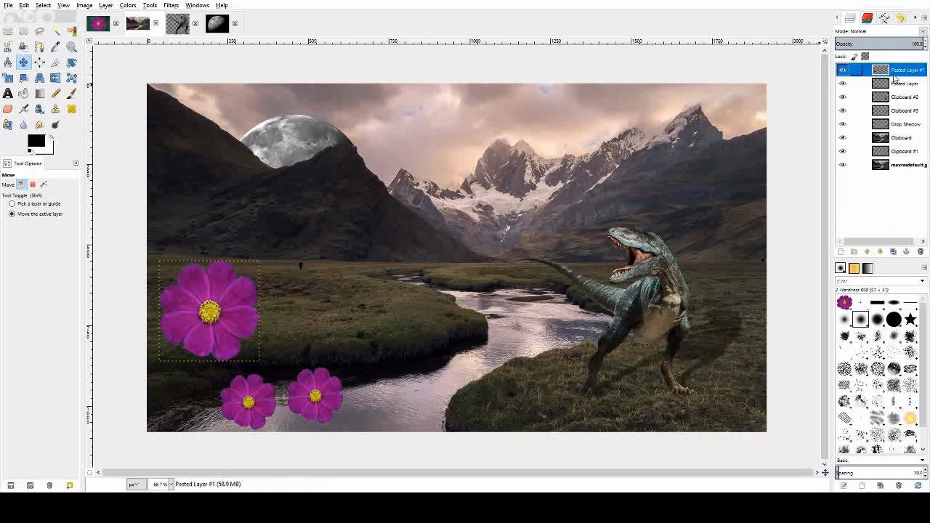
left_click(103, 6)
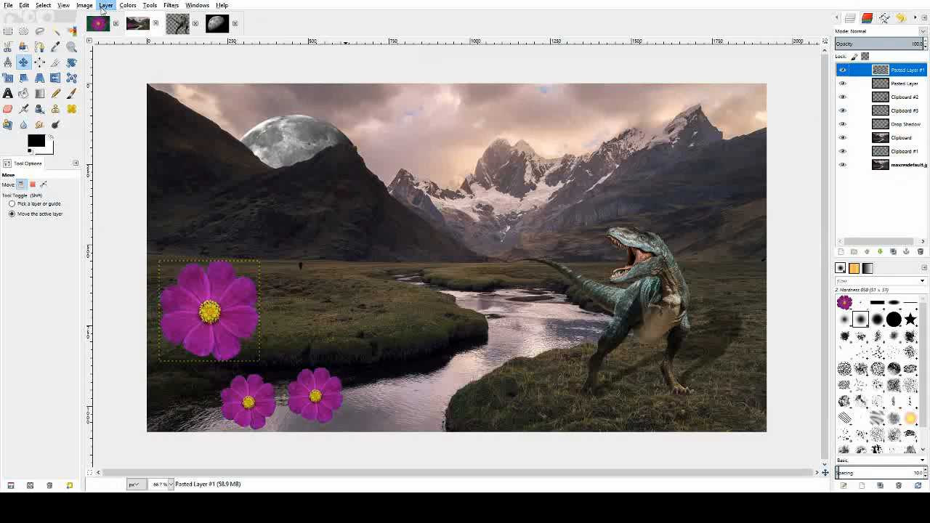
left_click(132, 72)
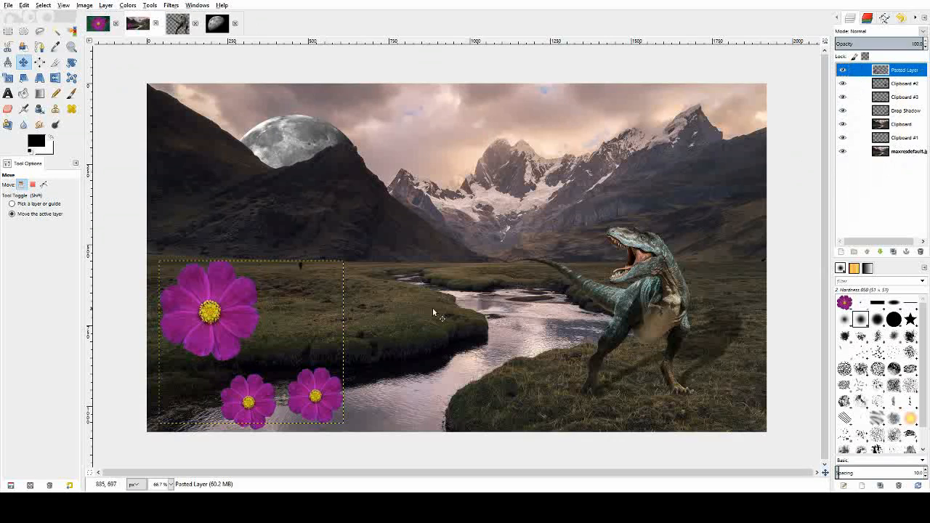
left_click(106, 6)
left_click(128, 65)
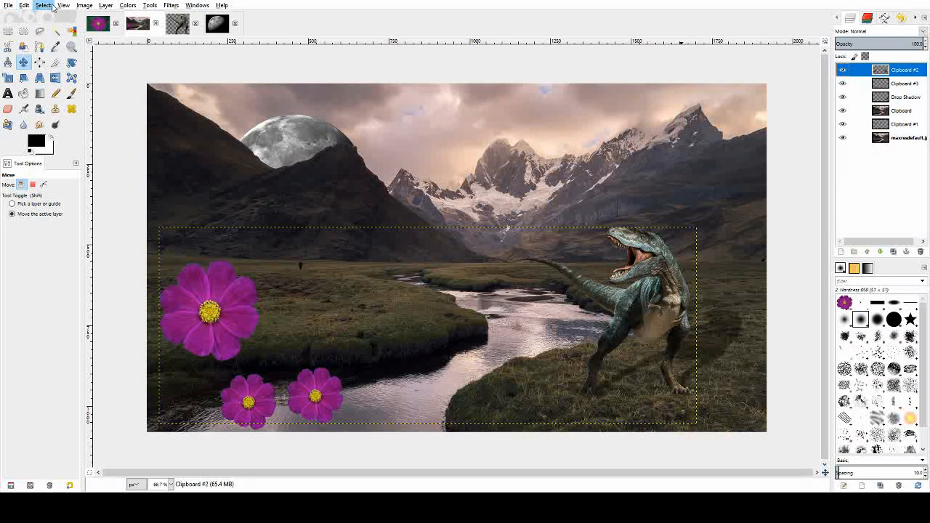
- Flatten the composite into a single layer and export it as a JPEG
left_click(84, 6)
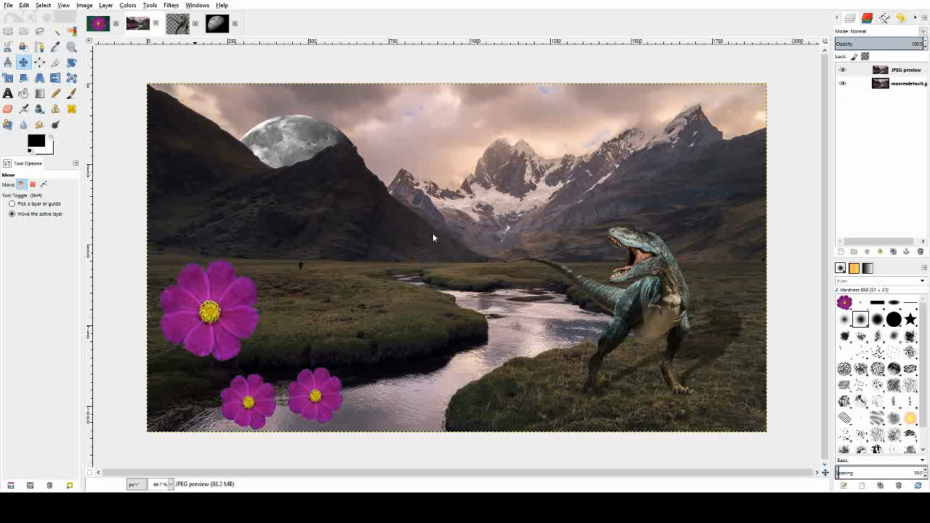
left_click(458, 305)
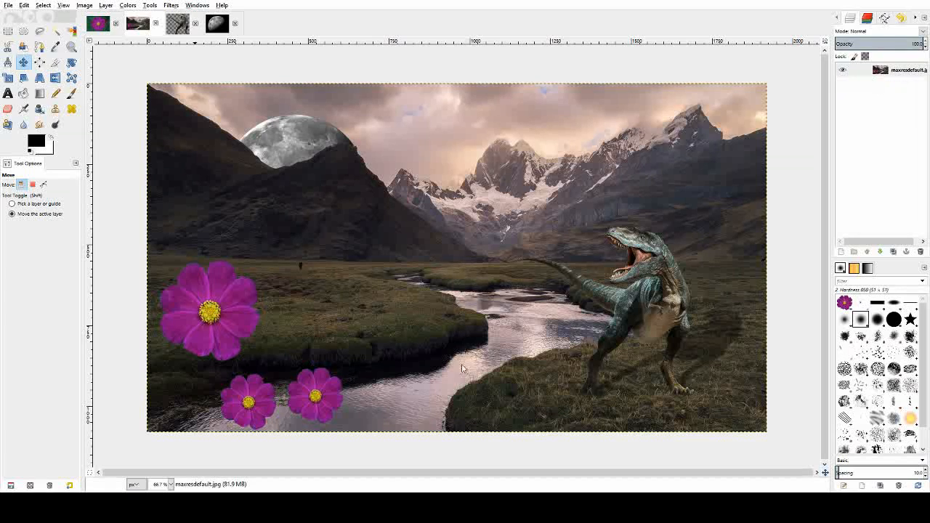